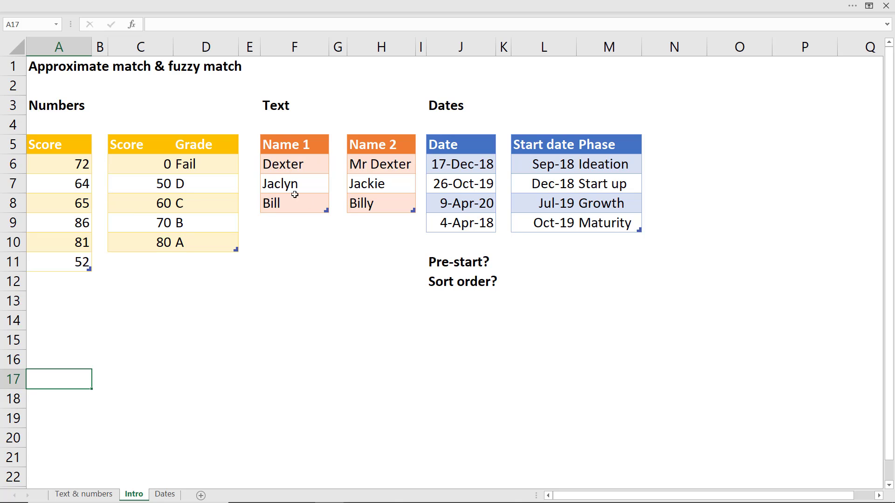
# Step: Check the underlying values of the first date and the Sep-18 start date
pyautogui.click(488, 159)
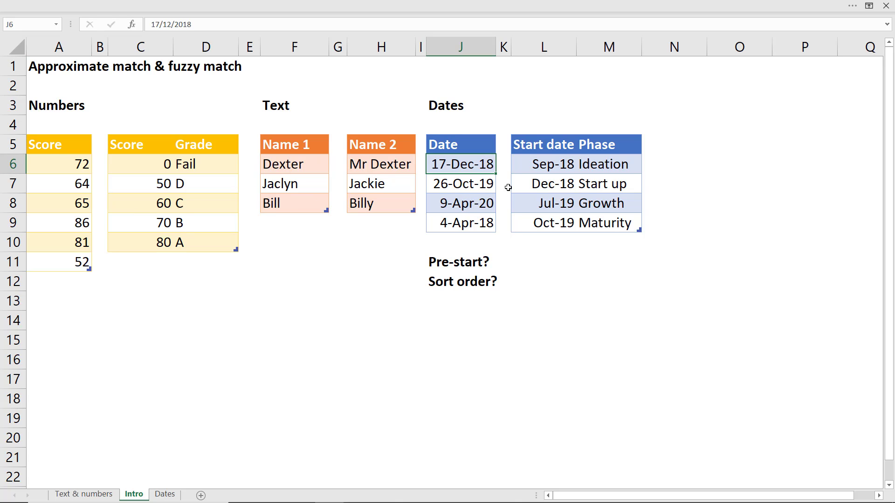
pyautogui.click(544, 164)
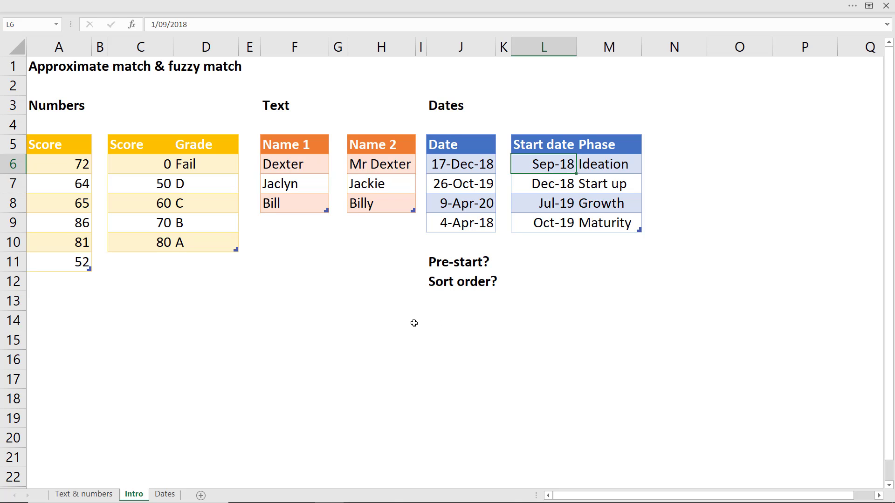
pyautogui.press('Up')
pyautogui.press('Up')
pyautogui.press('Up')
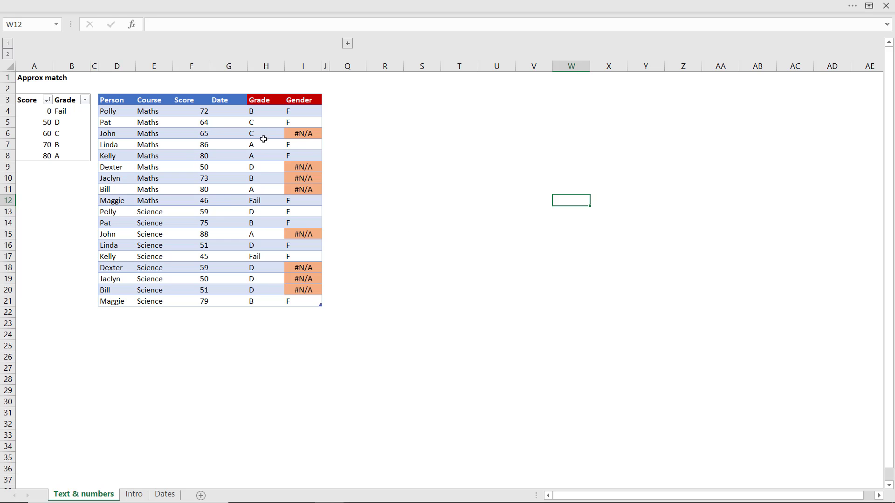
# Step: Inspect Polly's score of 72, Maggie's score of 46 and their grade VLOOKUP formulas
pyautogui.click(116, 111)
pyautogui.click(193, 113)
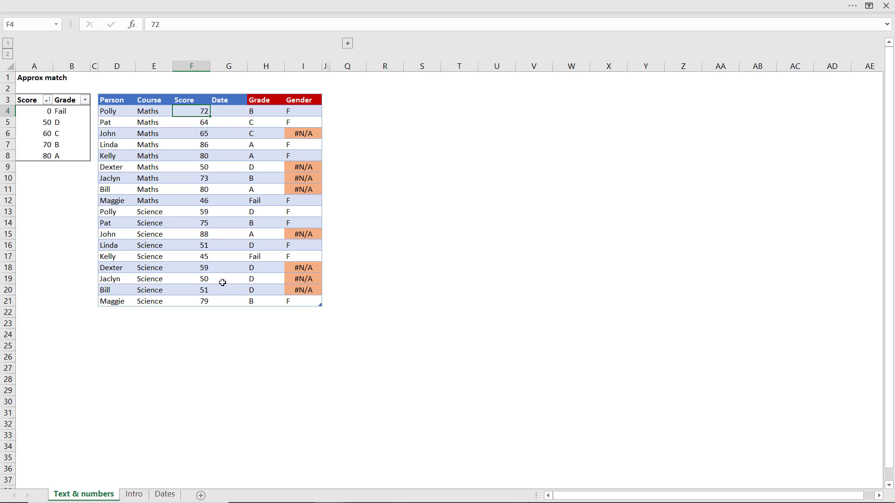
pyautogui.click(201, 201)
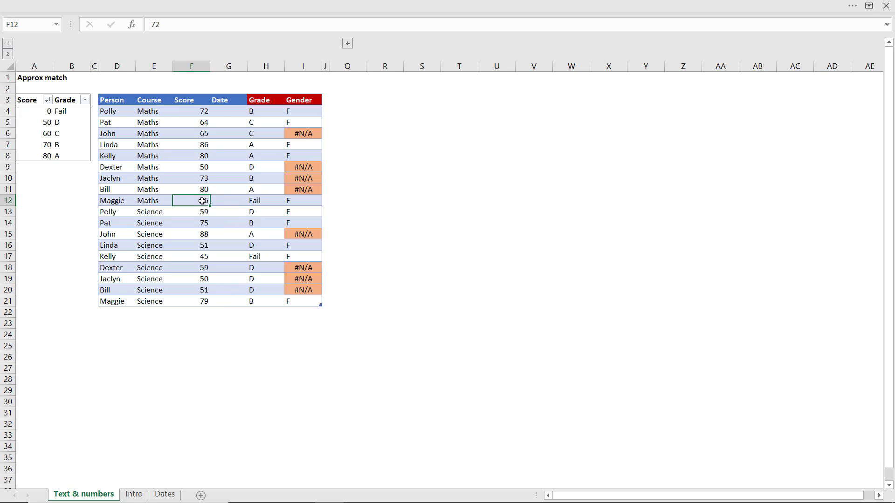
pyautogui.click(254, 201)
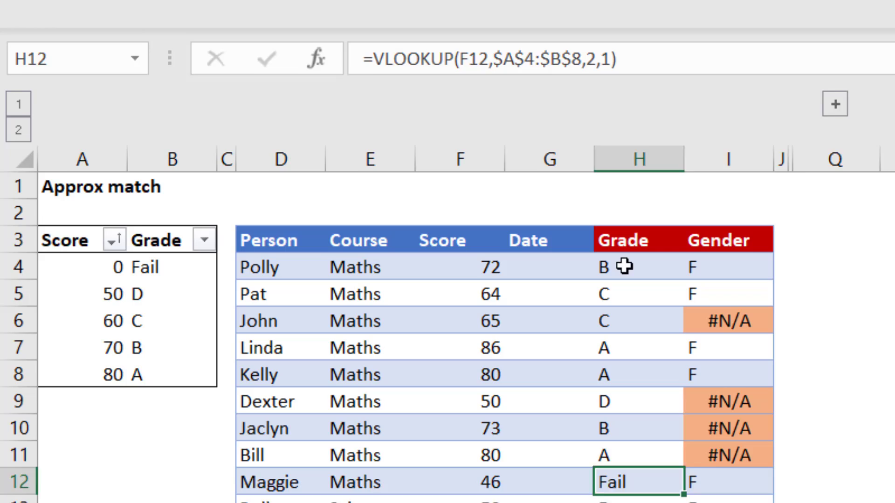
pyautogui.click(266, 111)
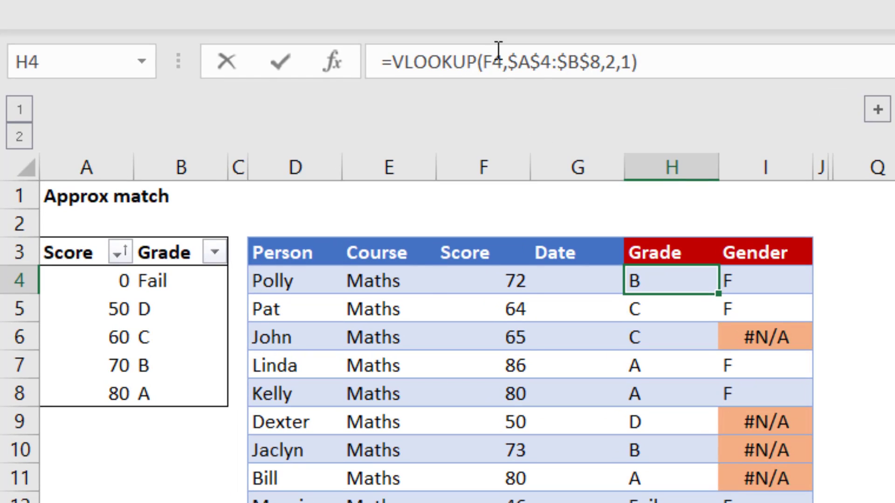
# Step: Delete the 1 from the range_lookup argument of Polly's grade formula in H4
pyautogui.click(498, 50)
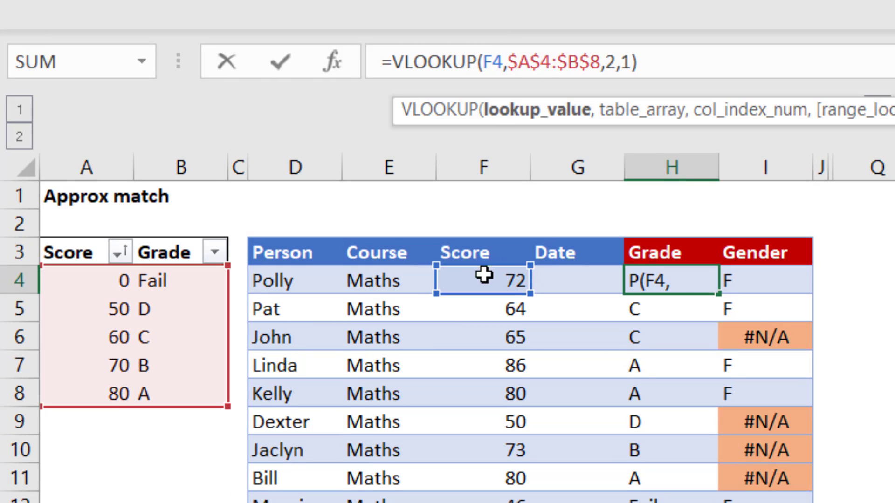
pyautogui.click(519, 62)
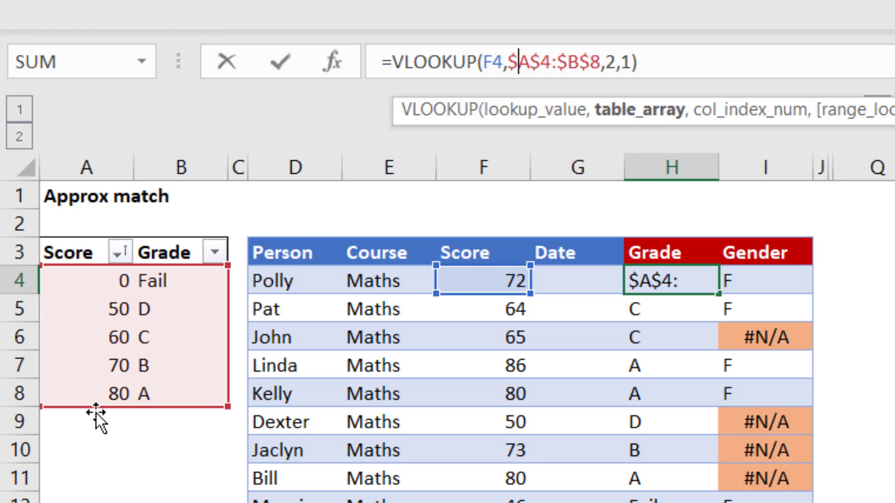
pyautogui.click(606, 62)
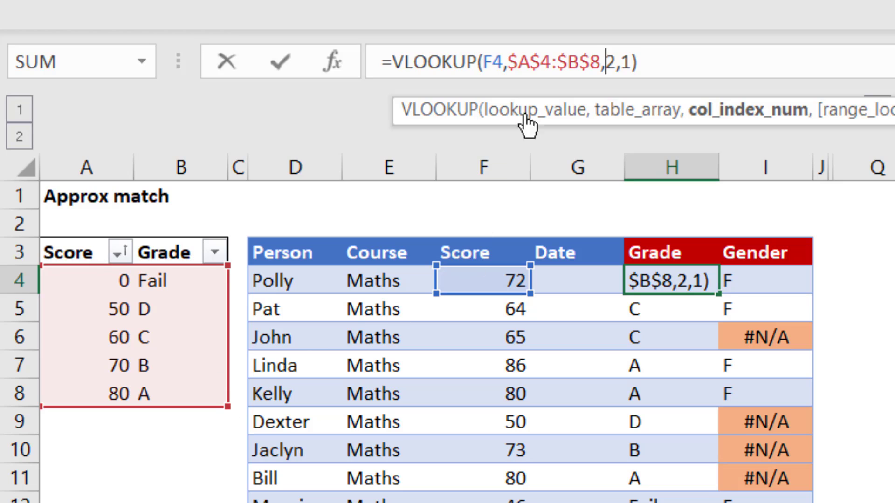
pyautogui.click(628, 64)
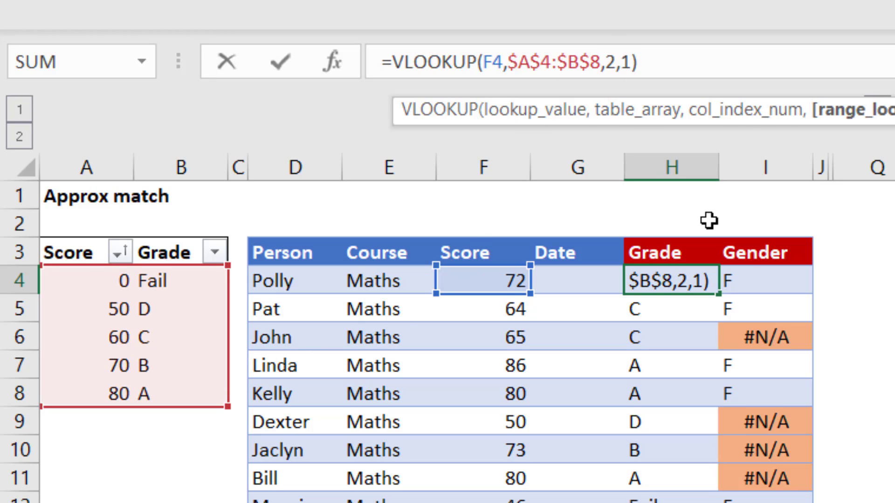
pyautogui.press('Right')
pyautogui.press('Right')
pyautogui.press('Left')
pyautogui.press('BackSpace')
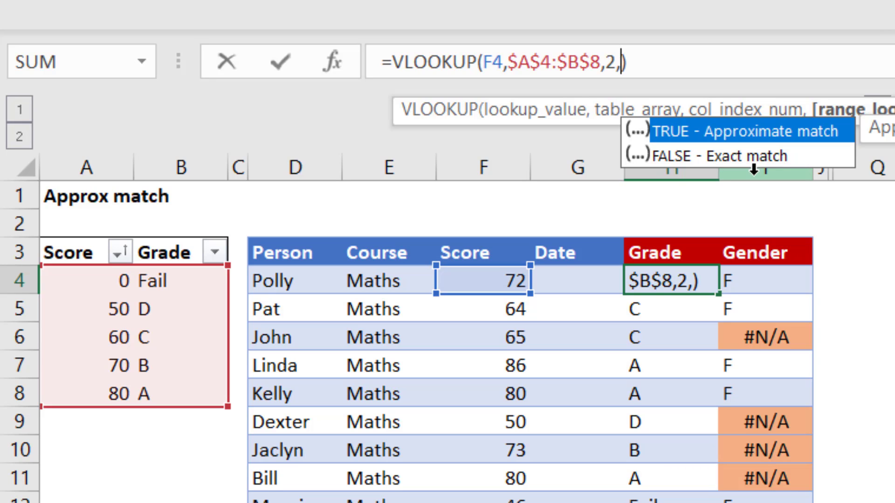
pyautogui.press('Tab')
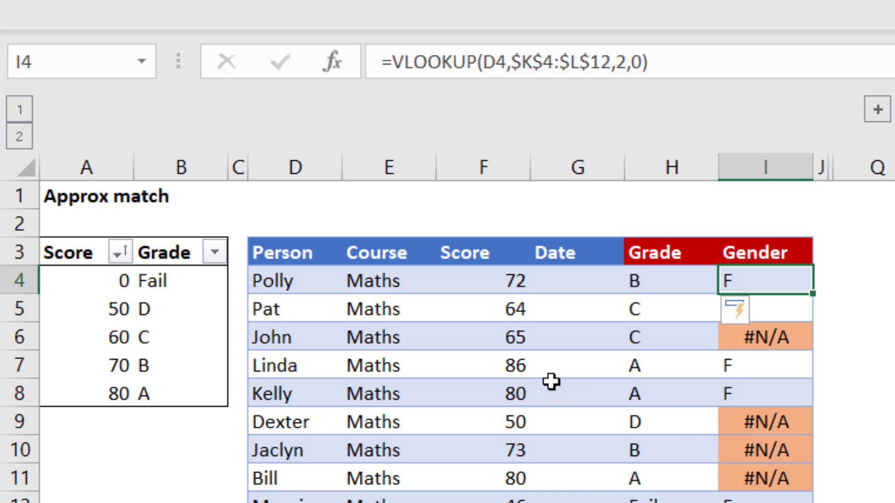
# Step: Reveal the Name and Transformation tables and compare Bill, Dexter, Jaclyn with Billy, Mr Dexter, Jackie
pyautogui.click(288, 284)
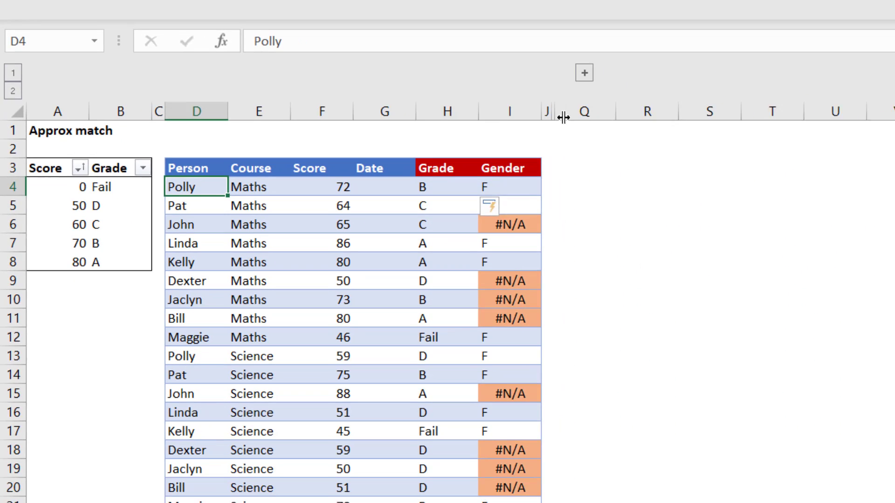
pyautogui.click(807, 101)
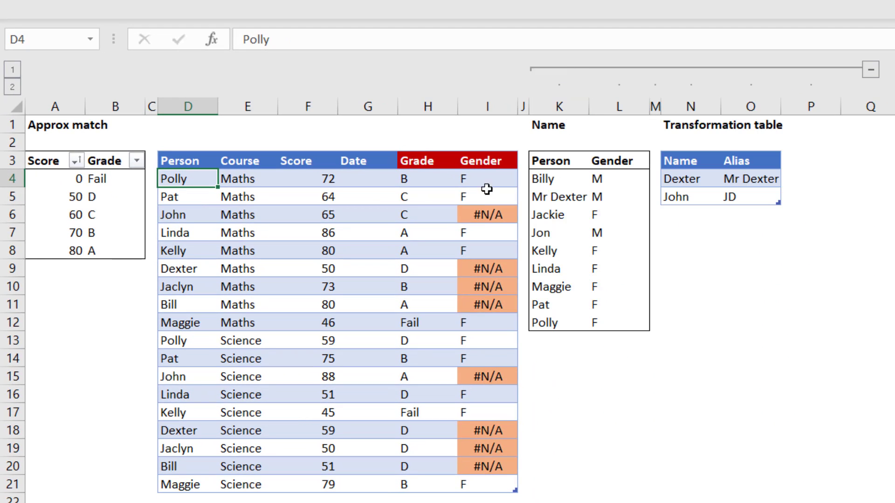
pyautogui.click(183, 469)
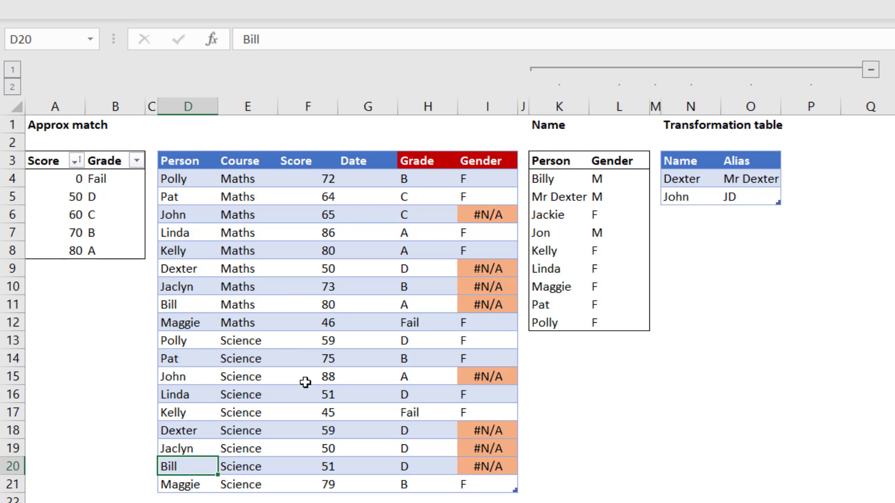
pyautogui.keyDown('ctrl'); pyautogui.click(559, 181); pyautogui.keyUp('ctrl')
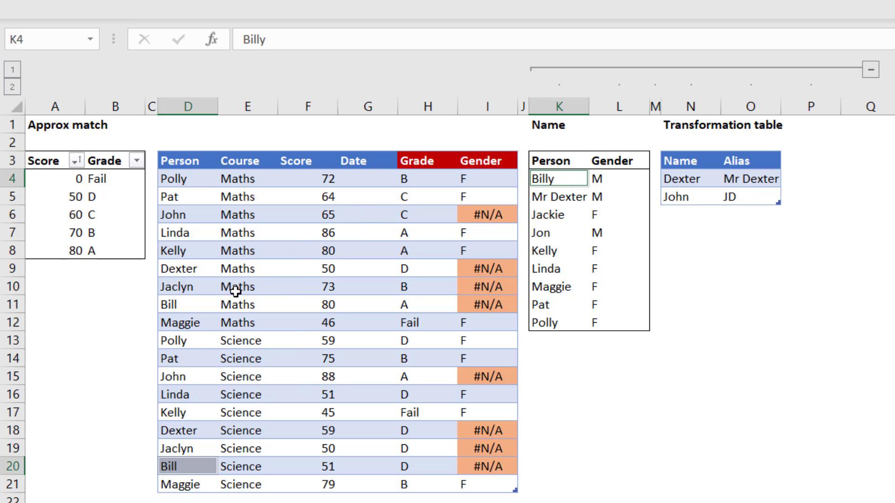
pyautogui.click(200, 271)
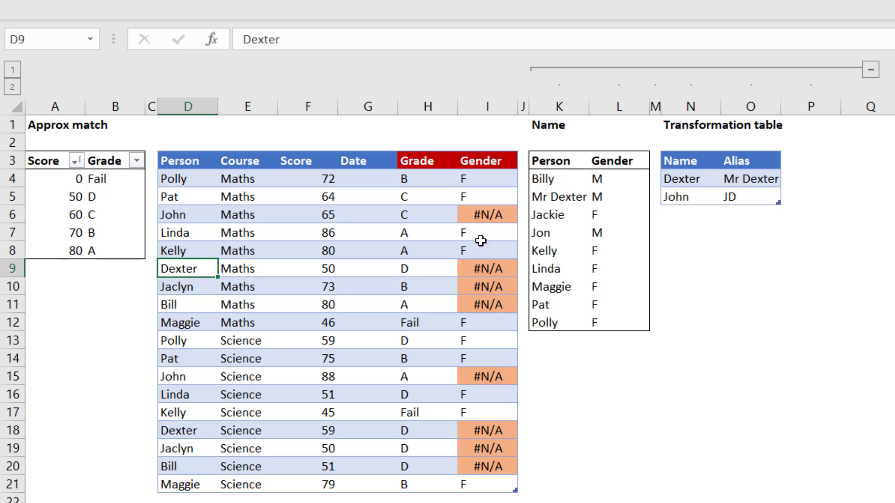
pyautogui.keyDown('ctrl'); pyautogui.click(544, 197); pyautogui.keyUp('ctrl')
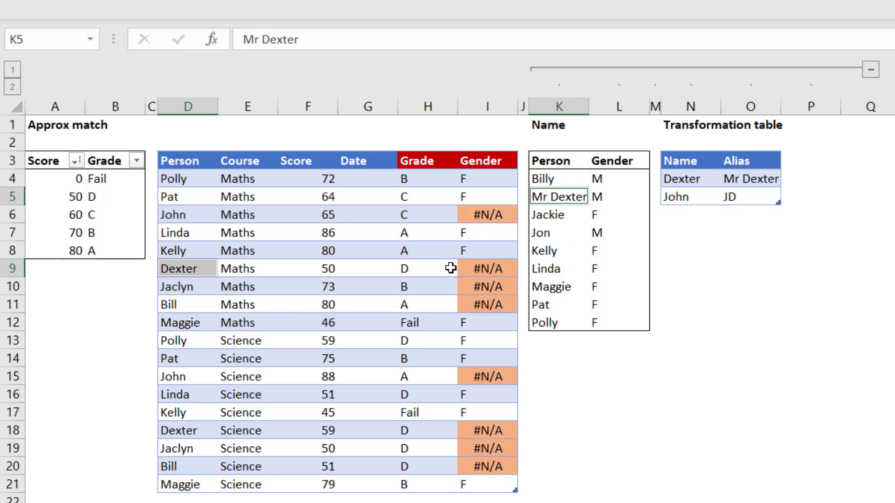
pyautogui.click(188, 288)
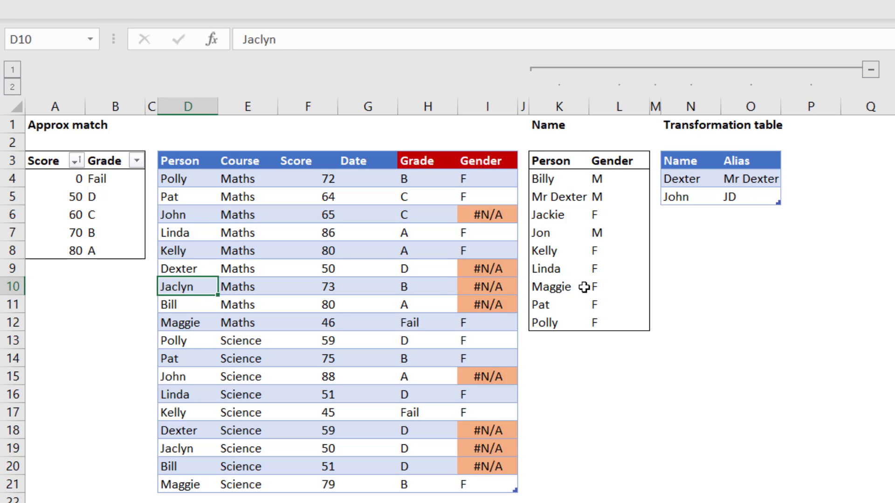
pyautogui.click(567, 219)
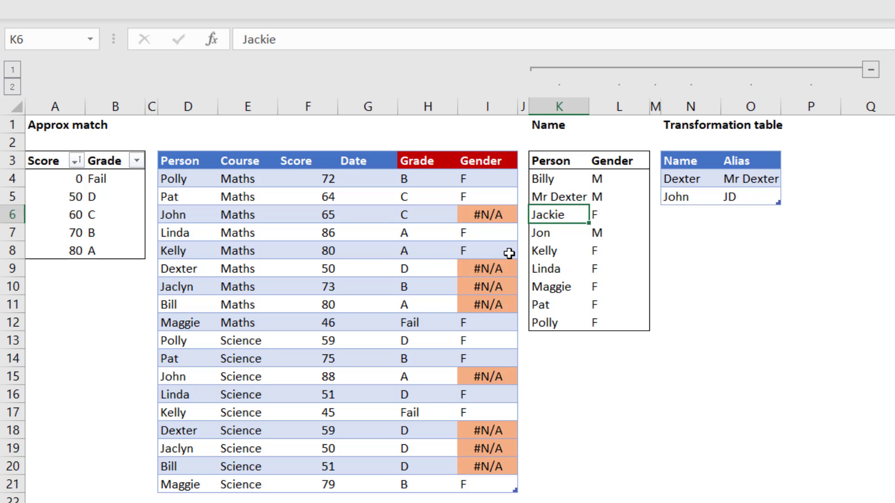
# Step: Add a trailing space to Pat's name cell, then remove it again
pyautogui.click(166, 202)
pyautogui.click(188, 197)
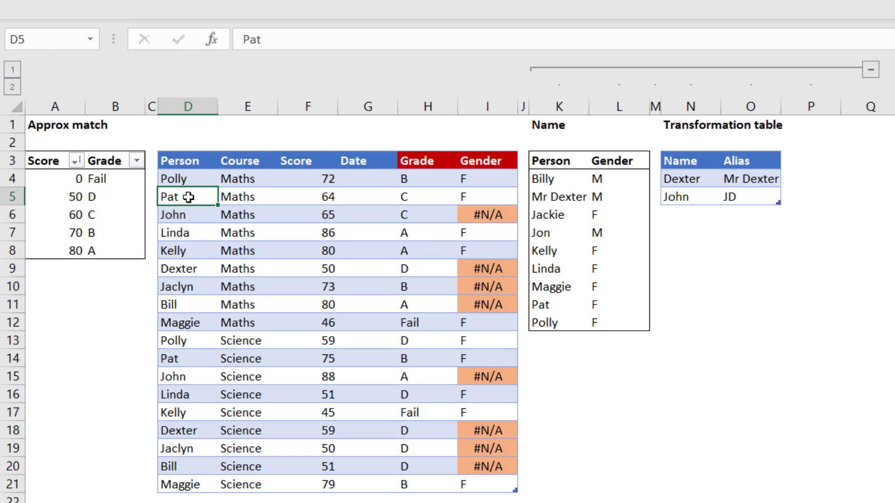
pyautogui.doubleClick(188, 197)
pyautogui.press('Return')
pyautogui.press('Up')
pyautogui.press('F2')
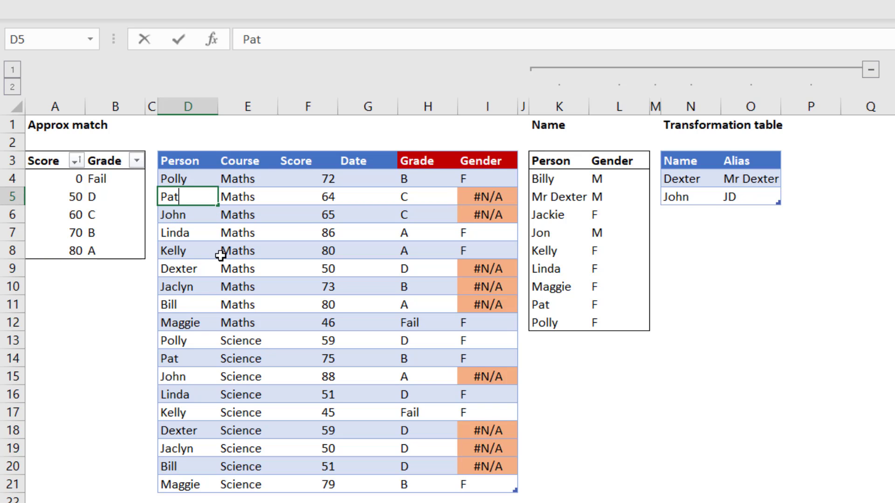
pyautogui.press('BackSpace')
pyautogui.press('Return')
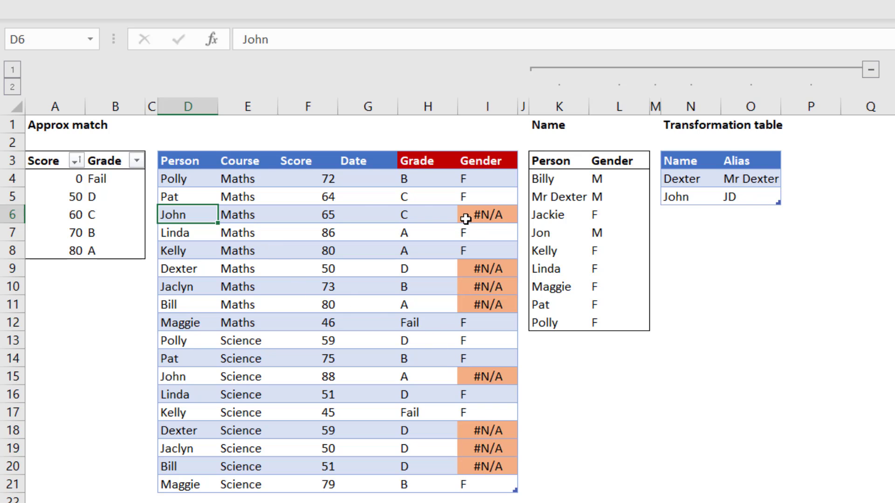
pyautogui.click(691, 358)
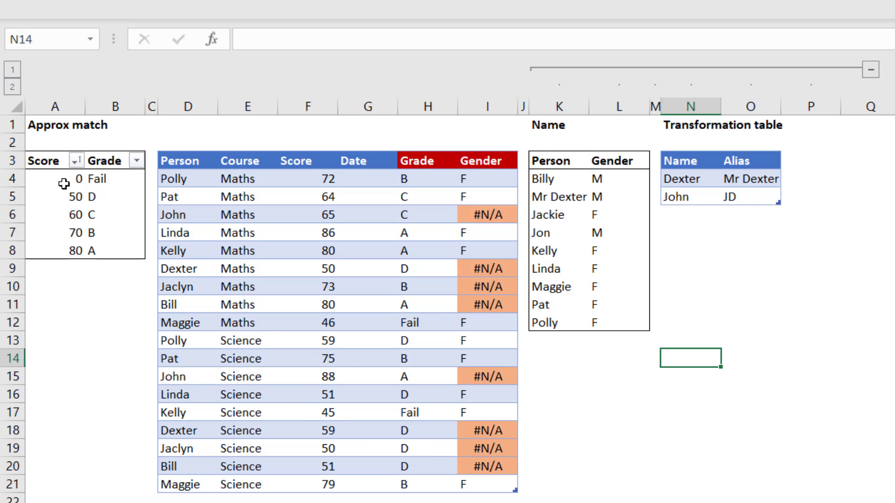
# Step: Create a Power Query query from the Score/Grade range A3:B8 using From Table/Range
pyautogui.moveTo(44, 160); pyautogui.dragTo(113, 248)
pyautogui.click(172, 1)
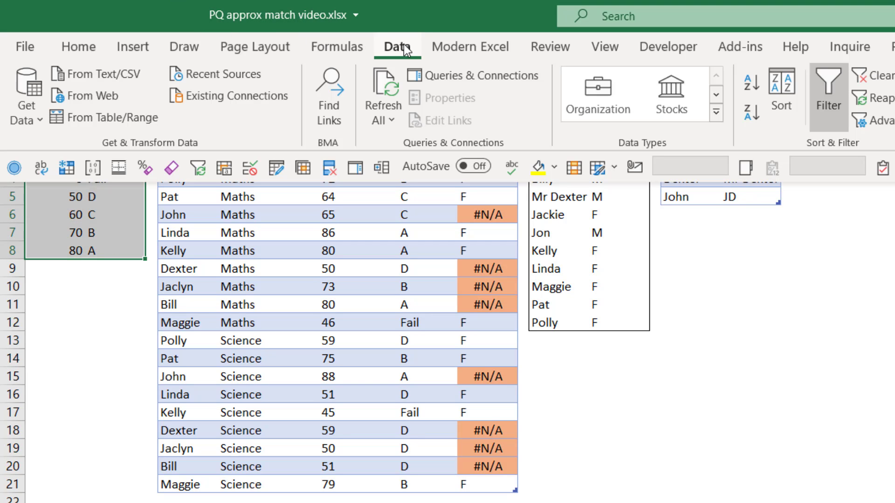
pyautogui.click(105, 118)
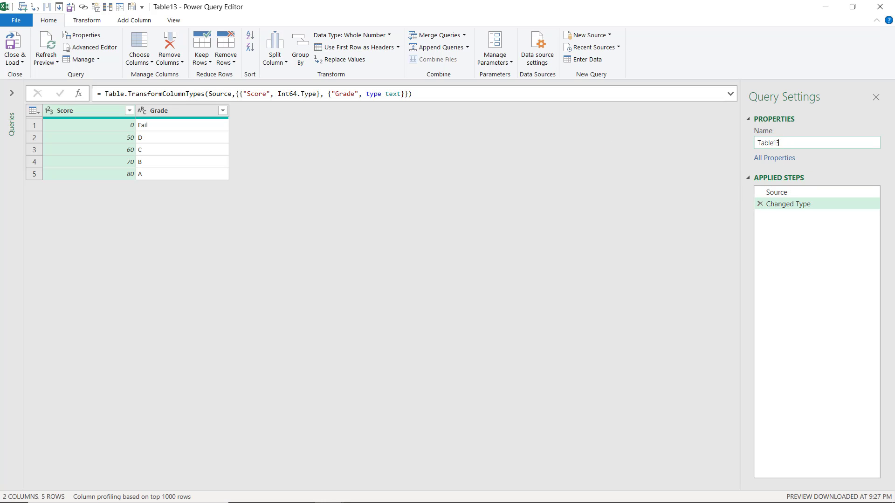
# Step: Load the grade query back and create a GradeByPerson query from the results table D3:I20
pyautogui.click(14, 43)
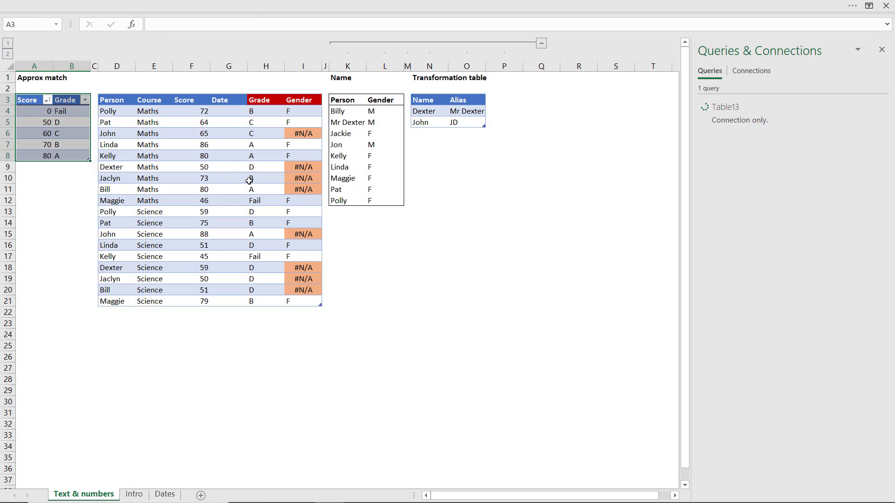
pyautogui.moveTo(741, 120)
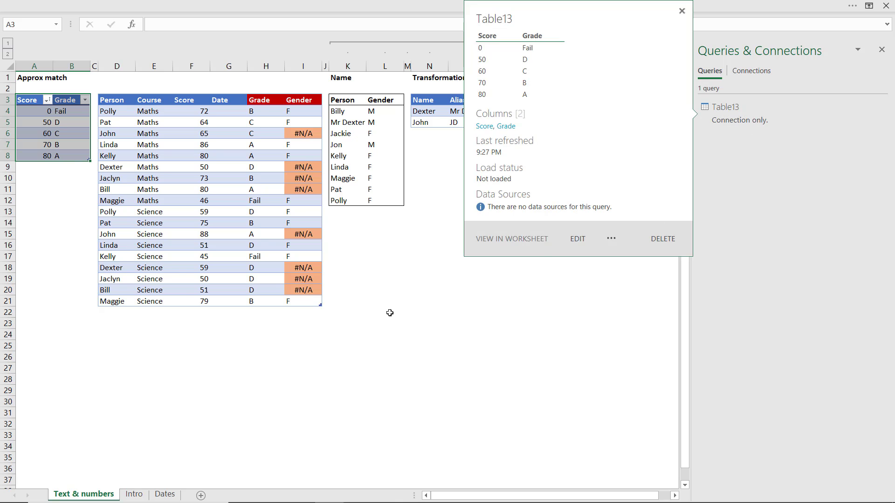
pyautogui.click(125, 99)
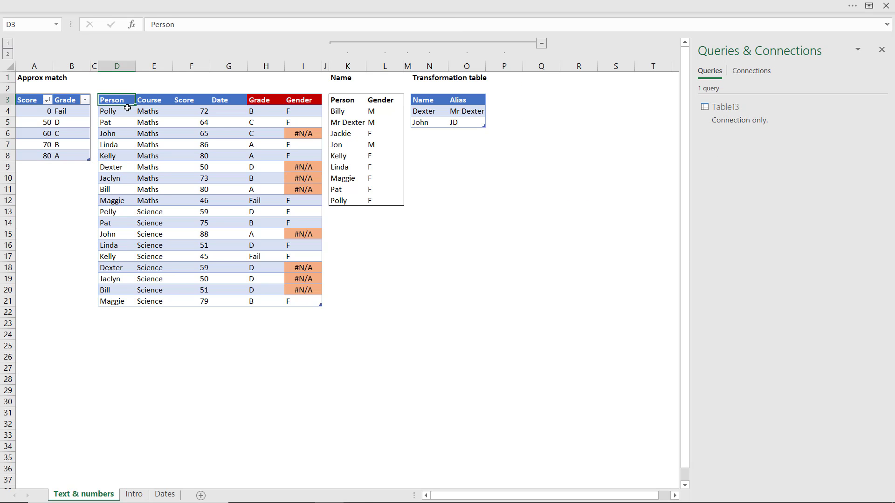
pyautogui.moveTo(125, 100); pyautogui.dragTo(314, 301)
pyautogui.click(130, 3)
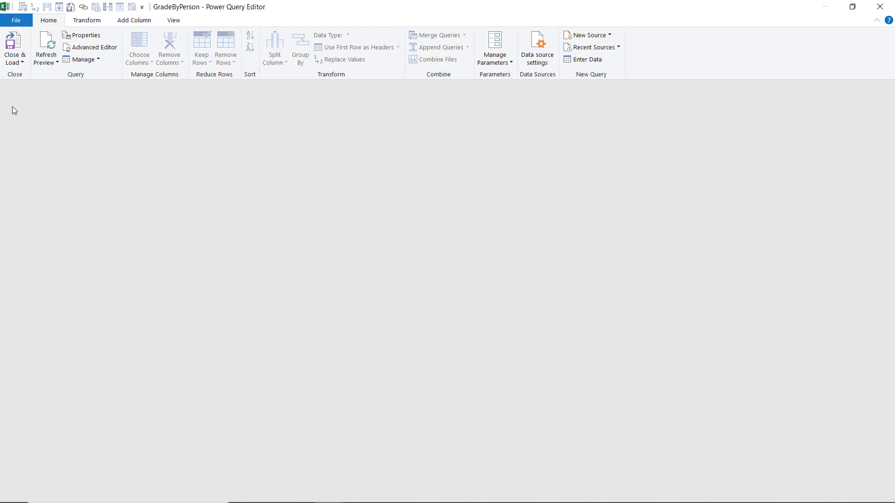
pyautogui.click(12, 94)
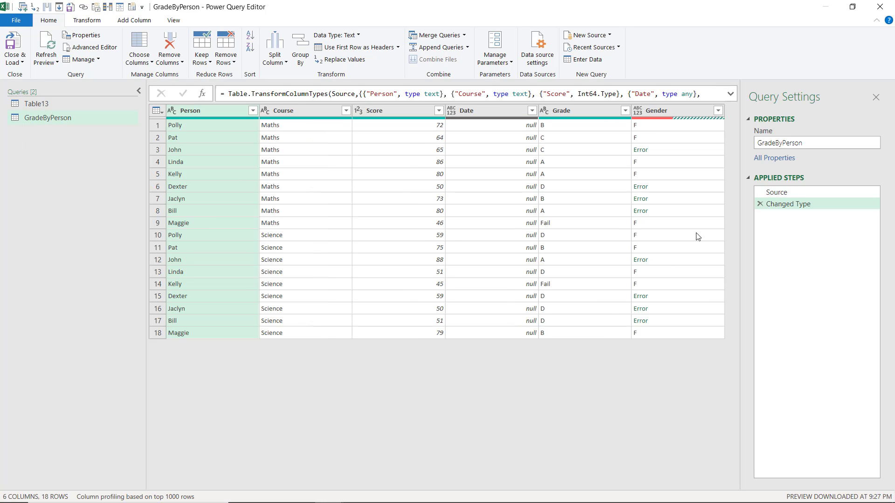
# Step: Keep only the Person, Course and Score columns, removing the erroring Gender column
pyautogui.click(673, 151)
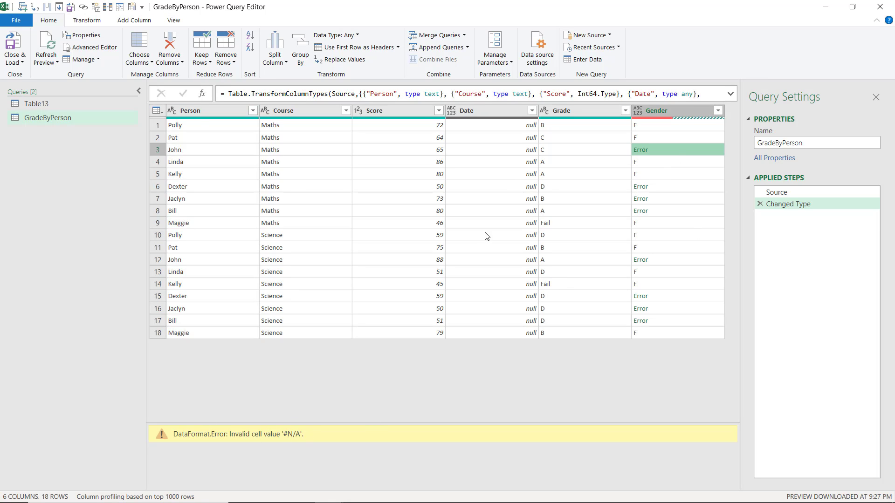
pyautogui.click(225, 112)
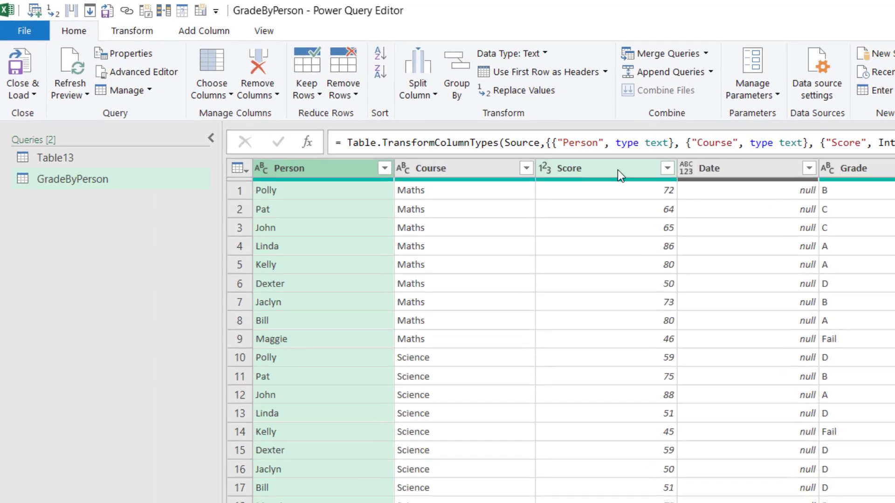
pyautogui.keyDown('shift'); pyautogui.click(624, 171); pyautogui.keyUp('shift')
pyautogui.rightClick(629, 171)
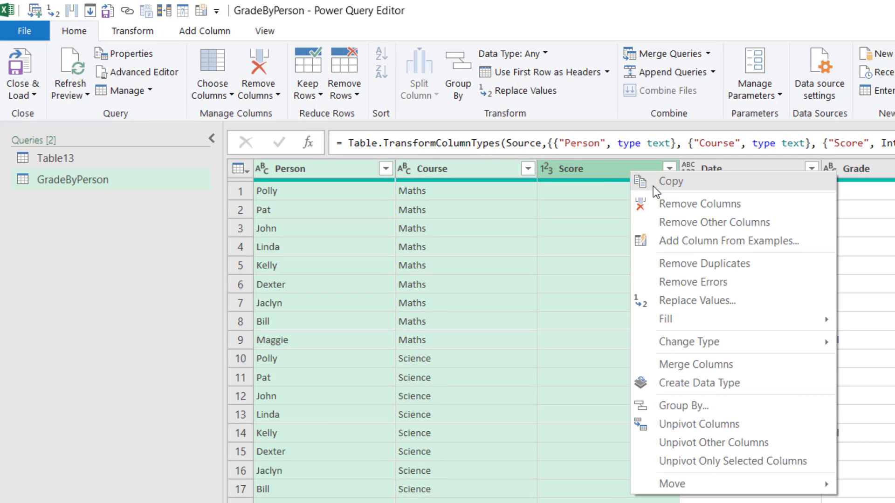
pyautogui.click(726, 223)
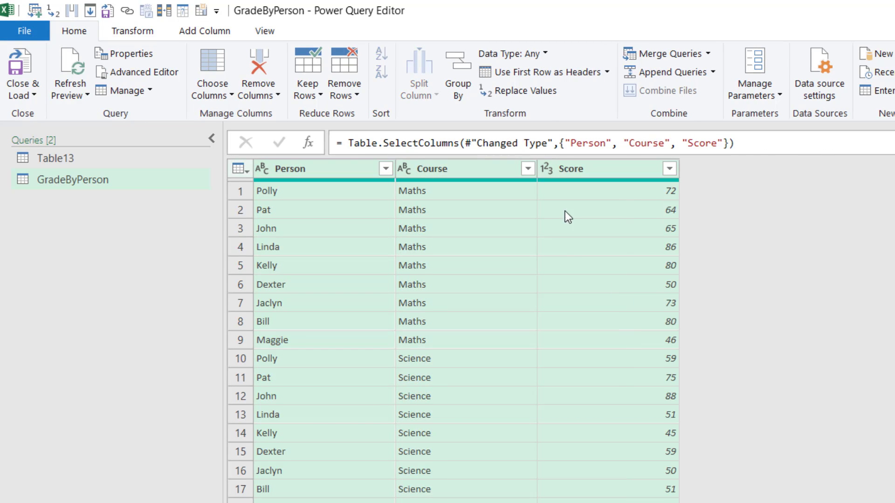
# Step: Rename the Table13 query to 'Grade table', then reselect GradeByPerson
pyautogui.click(592, 169)
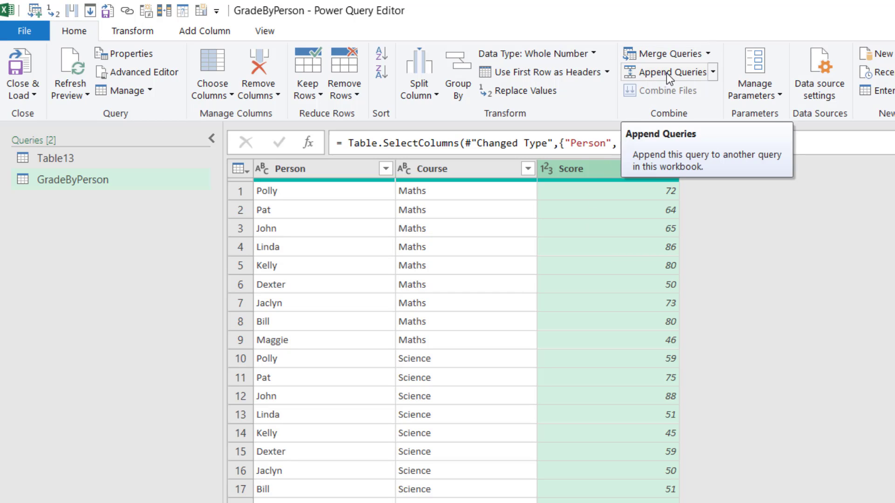
pyautogui.click(62, 163)
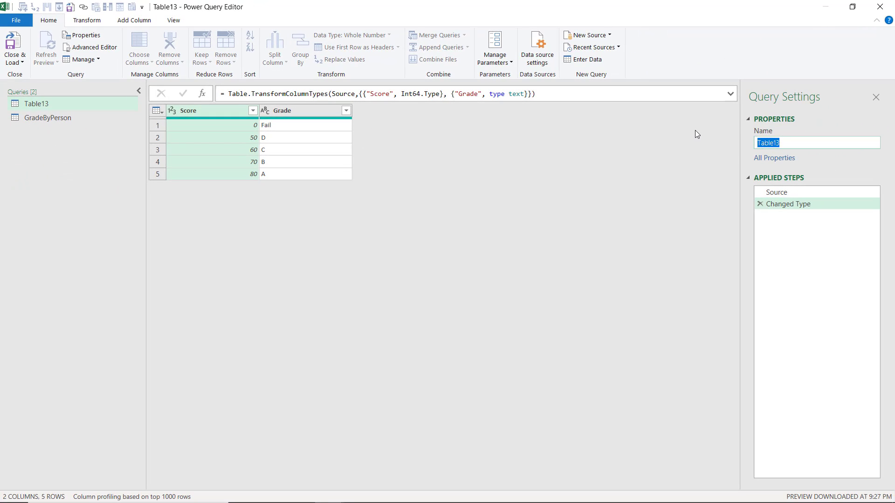
pyautogui.write('Grade table')
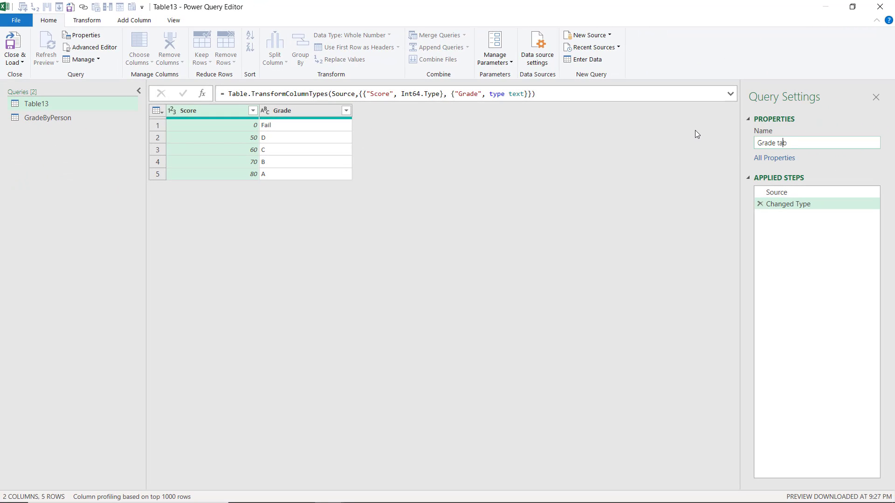
pyautogui.press('Return')
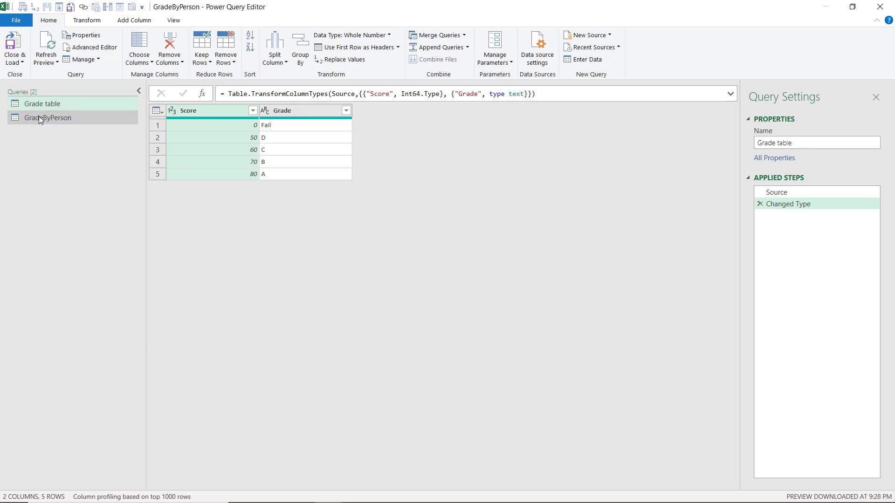
pyautogui.click(40, 118)
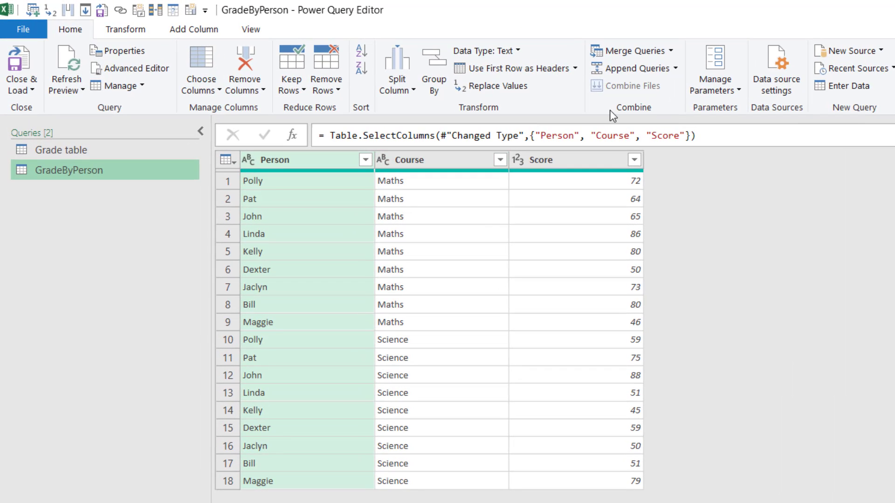
# Step: Append Grade table to GradeByPerson as a new query
pyautogui.click(475, 48)
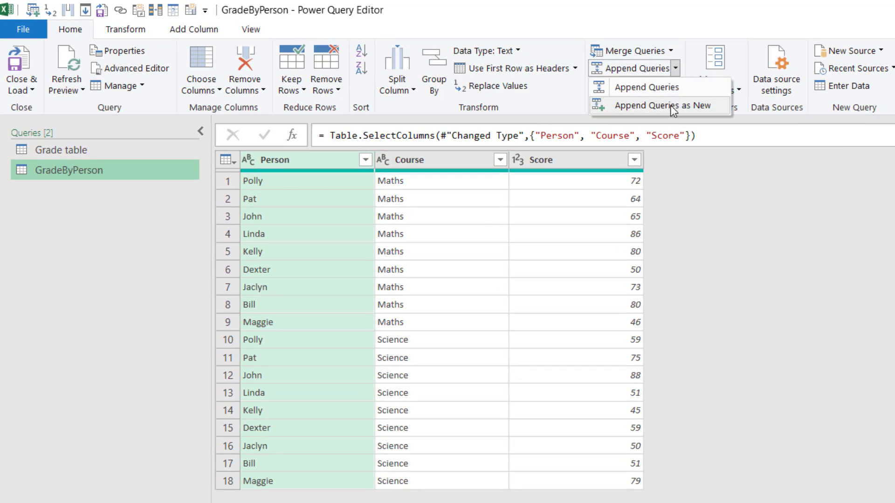
pyautogui.click(659, 105)
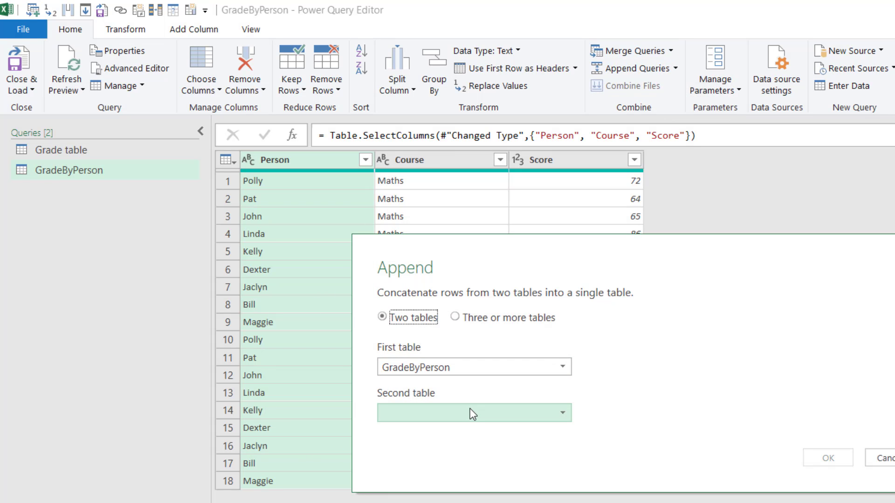
pyautogui.click(470, 409)
pyautogui.click(459, 432)
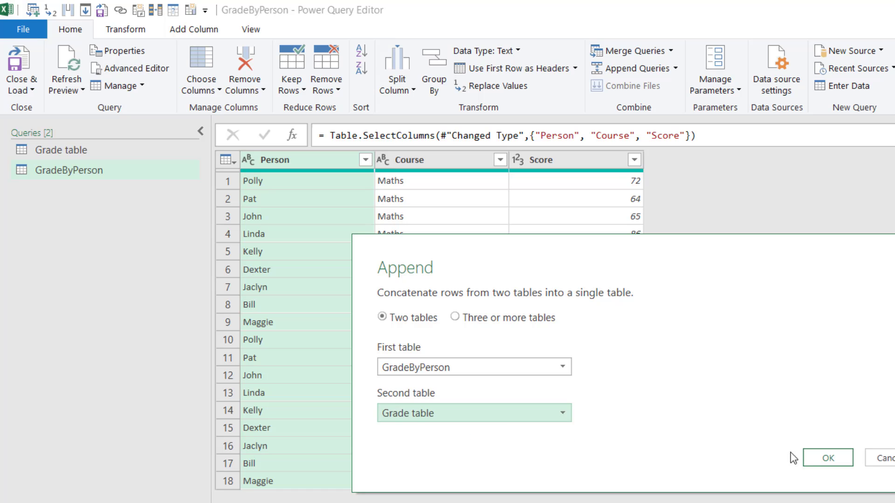
pyautogui.click(826, 465)
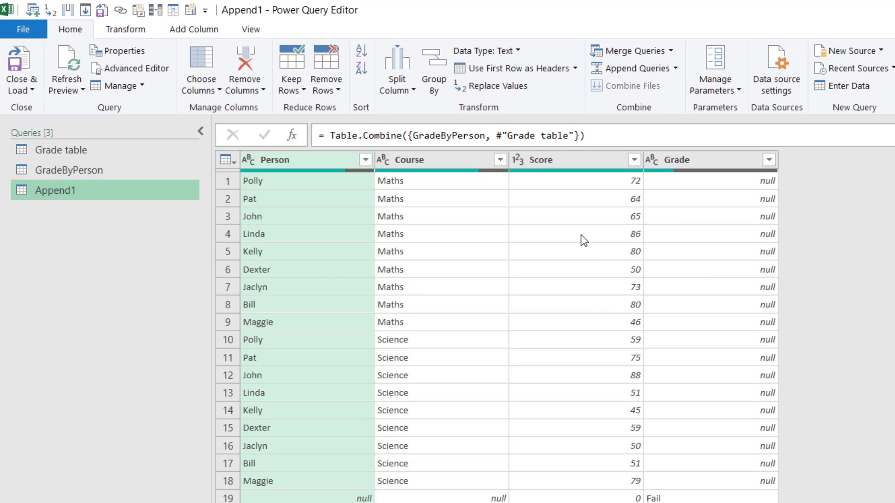
# Step: Inspect the Append1 columns and preview the Grade table and GradeByPerson queries
pyautogui.click(546, 163)
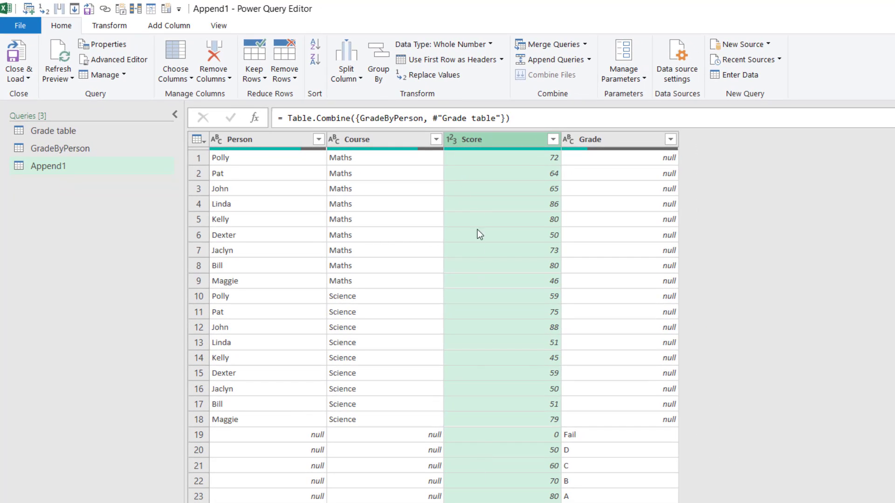
pyautogui.click(259, 133)
pyautogui.click(371, 141)
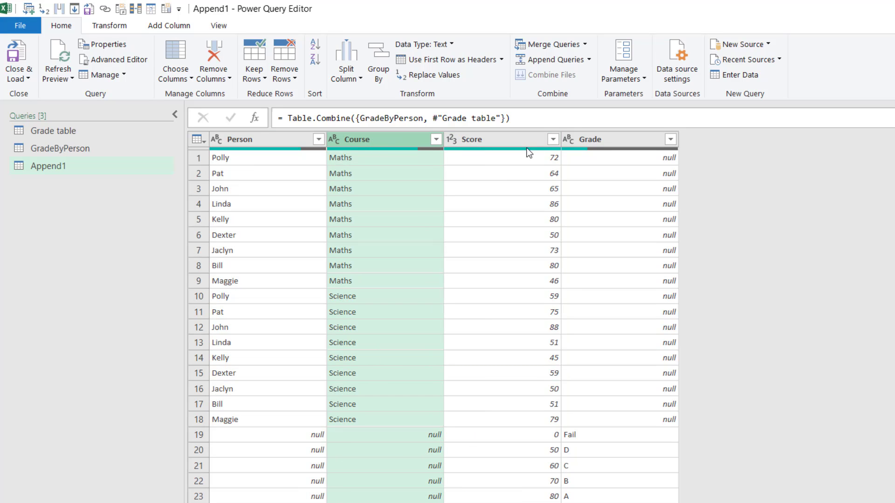
pyautogui.click(80, 132)
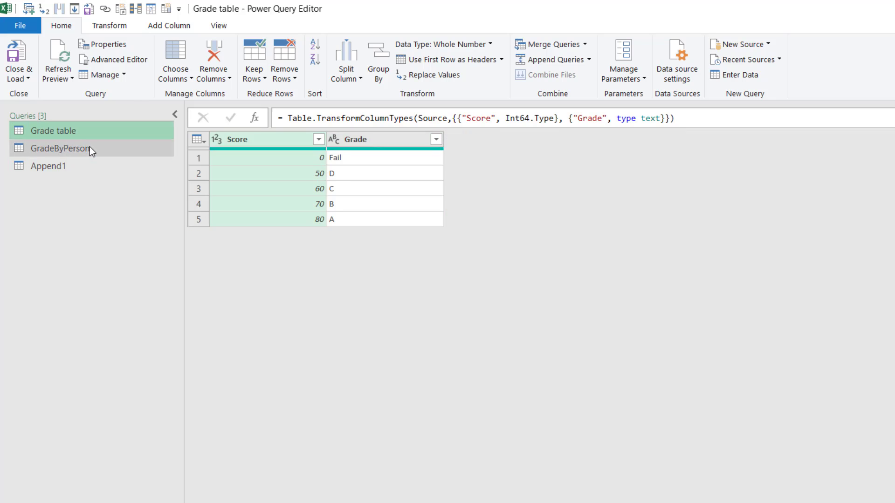
pyautogui.click(89, 147)
pyautogui.click(94, 166)
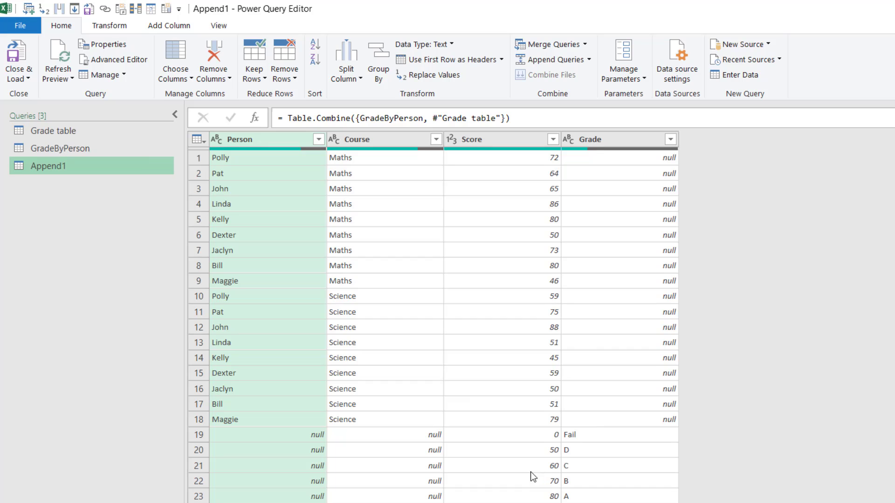
# Step: Sort Append1 by Score ascending and fill the Grade column down
pyautogui.click(553, 142)
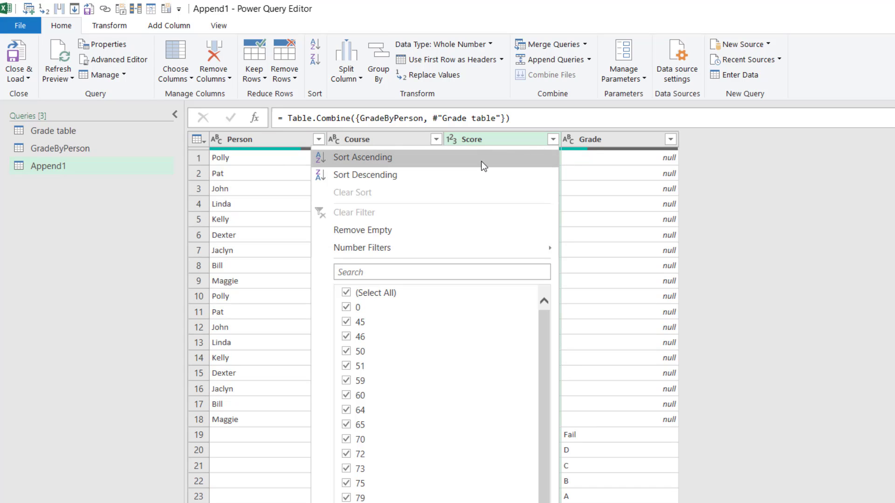
pyautogui.click(483, 163)
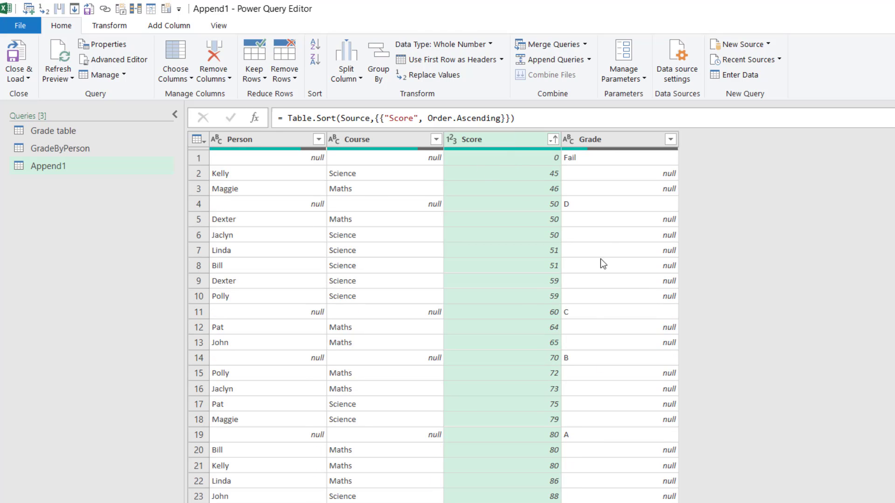
pyautogui.click(603, 143)
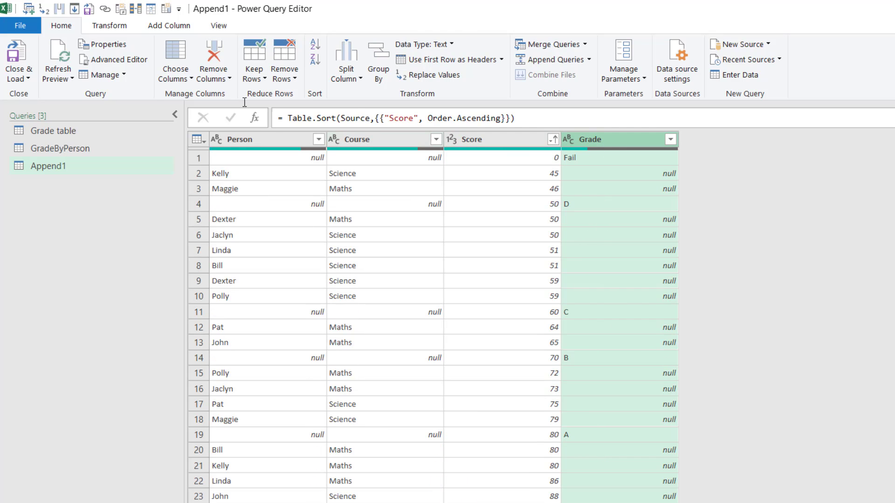
pyautogui.click(102, 26)
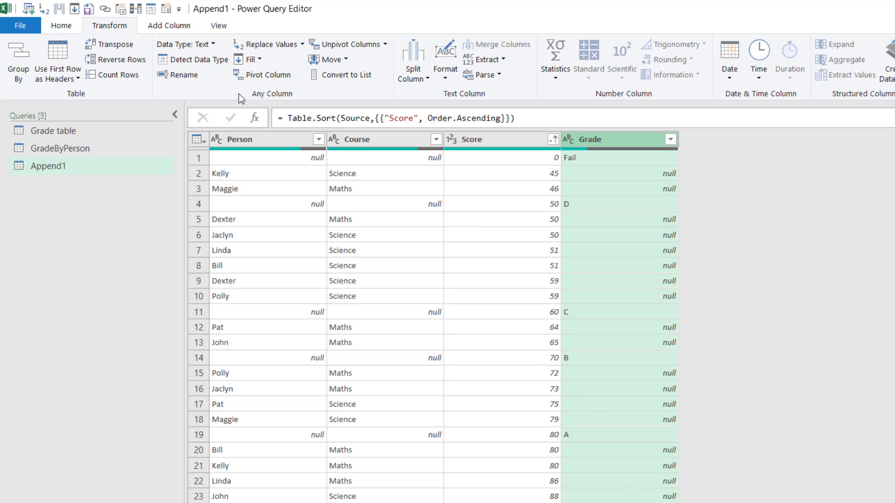
pyautogui.click(262, 55)
pyautogui.click(269, 80)
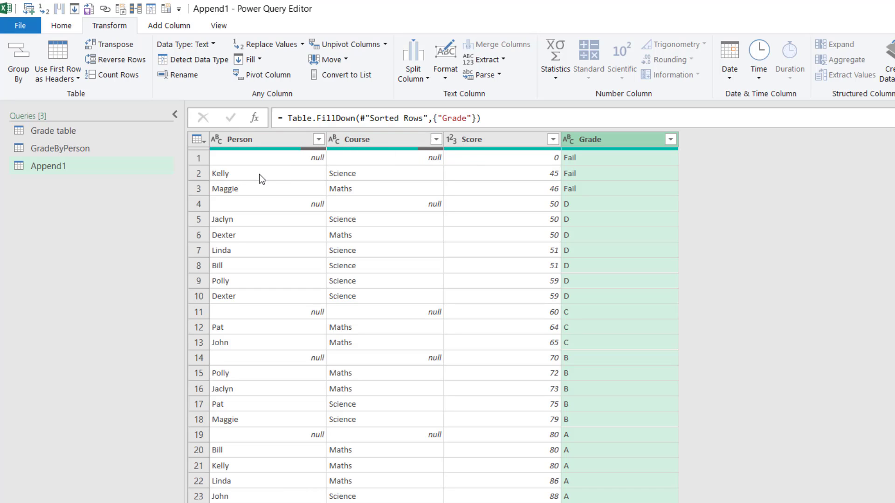
# Step: Remove the rows with an empty Person value
pyautogui.click(292, 166)
pyautogui.click(434, 164)
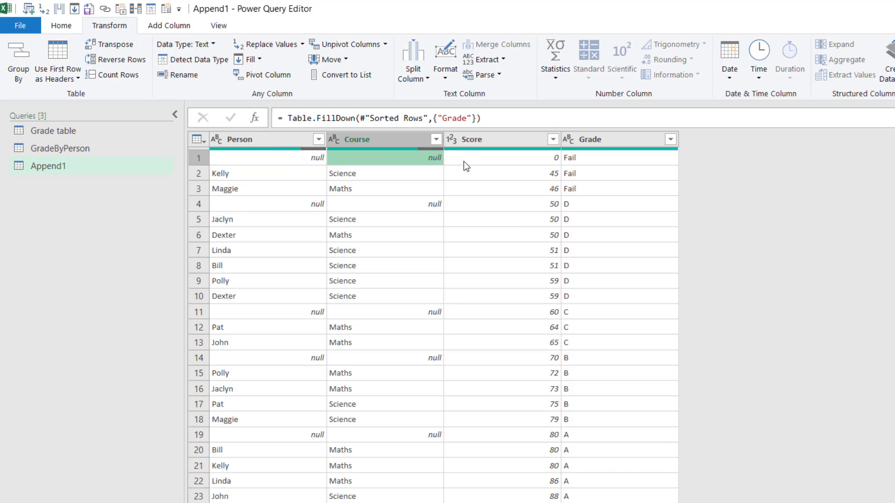
pyautogui.click(519, 159)
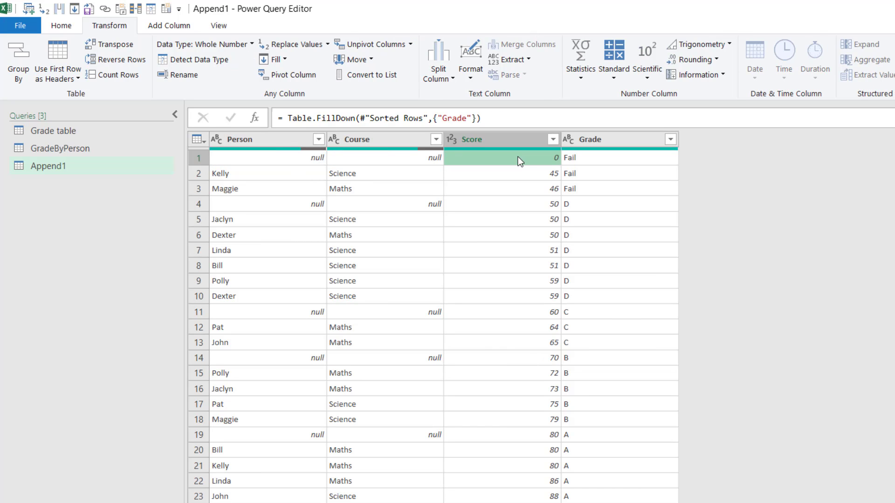
pyautogui.click(295, 137)
pyautogui.click(318, 139)
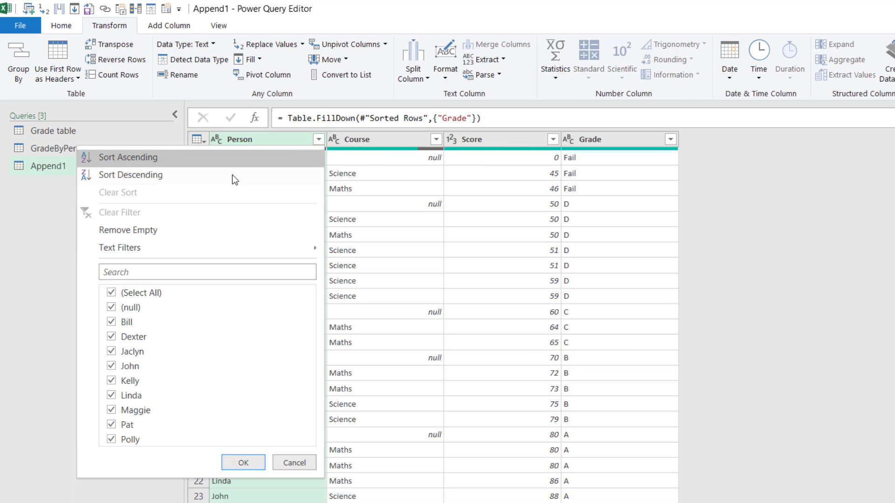
pyautogui.click(188, 231)
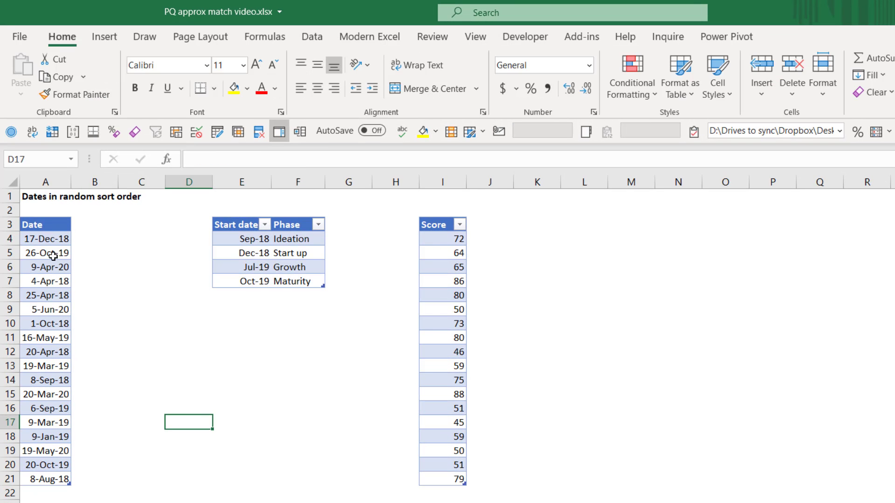
pyautogui.click(43, 237)
pyautogui.moveTo(44, 225); pyautogui.dragTo(24, 480)
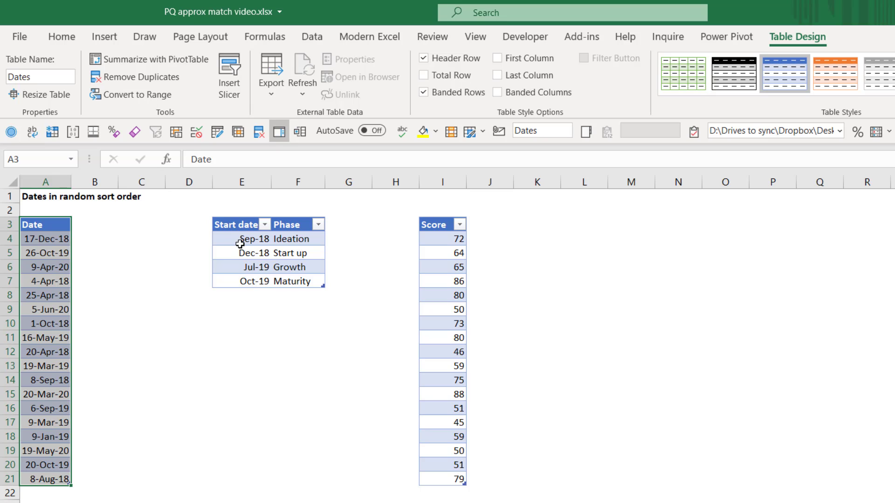
pyautogui.moveTo(228, 240); pyautogui.dragTo(289, 234)
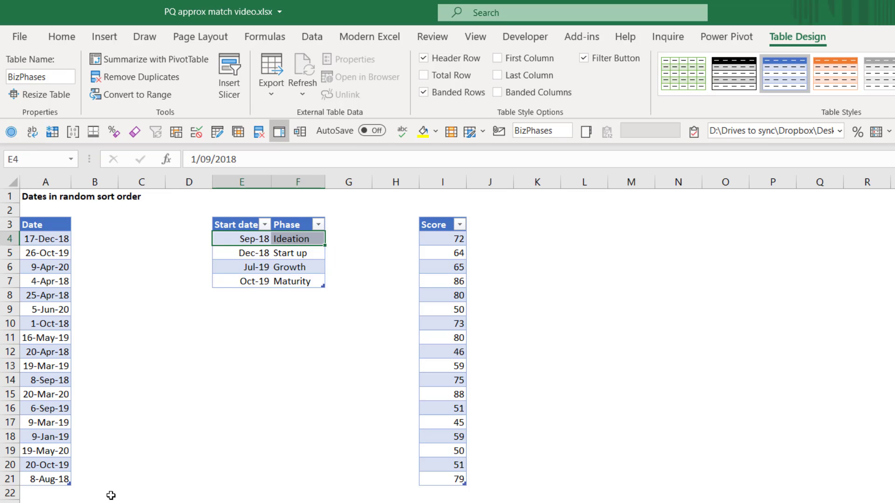
pyautogui.click(43, 481)
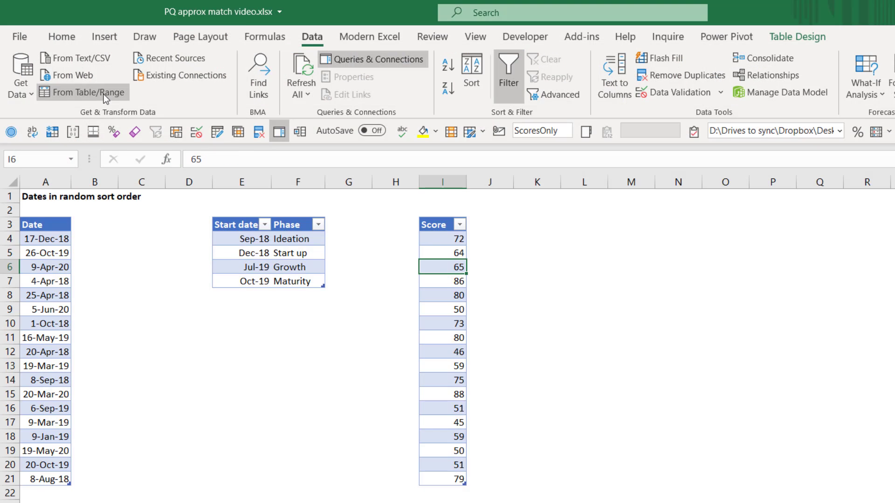
# Step: Load the Score table as the ScoresOnly query, then close Query Options unchanged
pyautogui.click(93, 91)
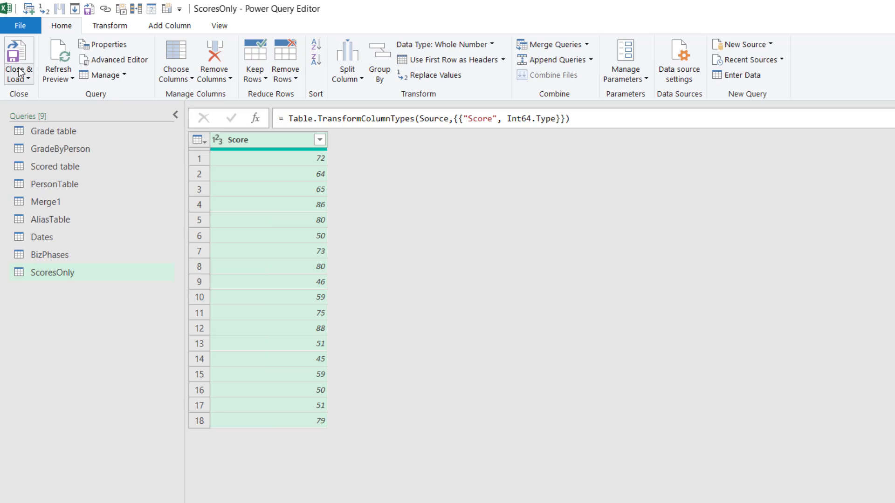
pyautogui.click(20, 25)
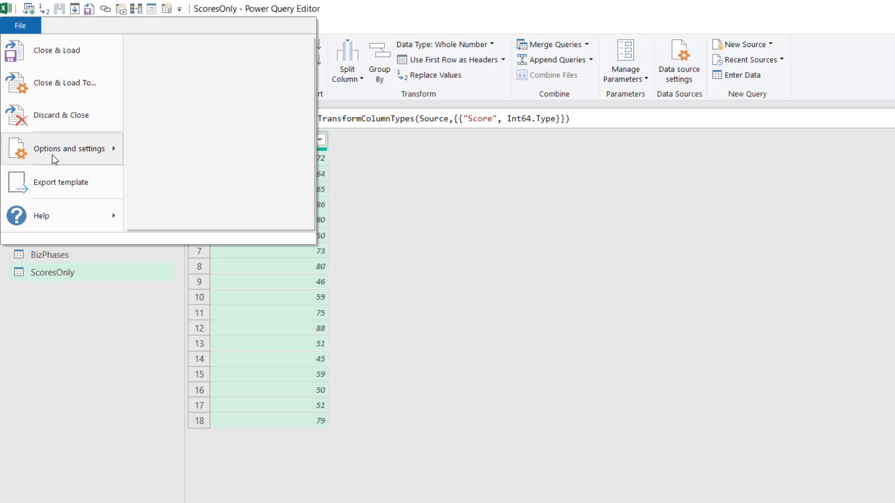
pyautogui.moveTo(53, 154)
pyautogui.click(171, 67)
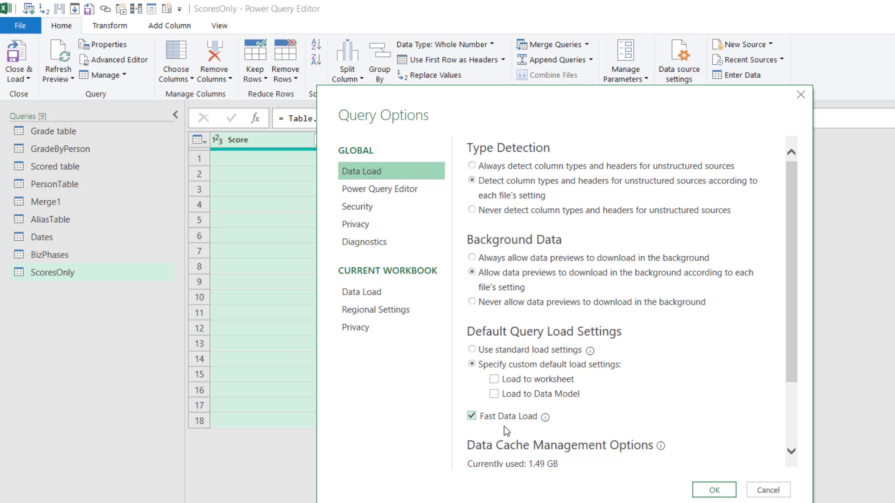
pyautogui.click(774, 490)
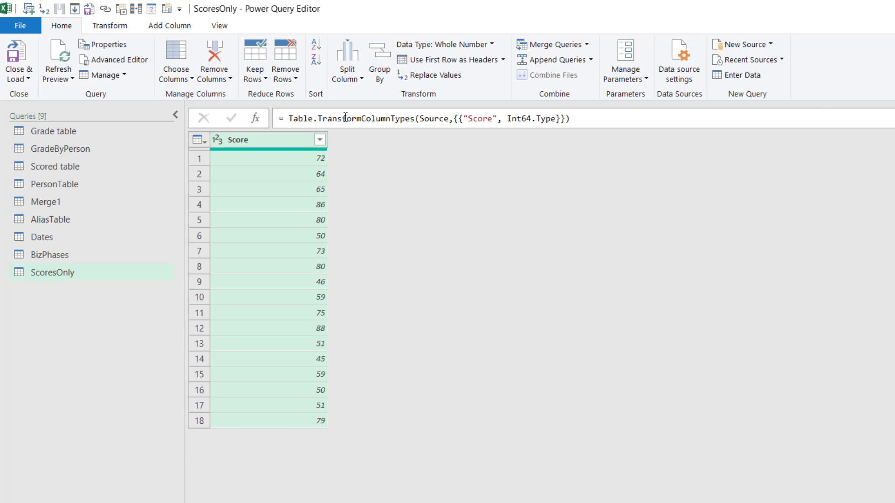
# Step: Review the Dates and BizPhases queries, then give Dates an Index column starting at 0
pyautogui.click(49, 240)
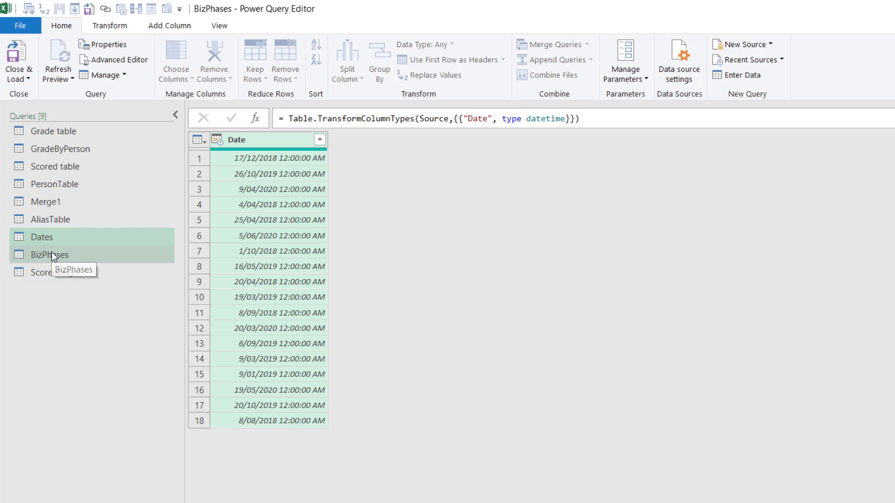
pyautogui.click(52, 253)
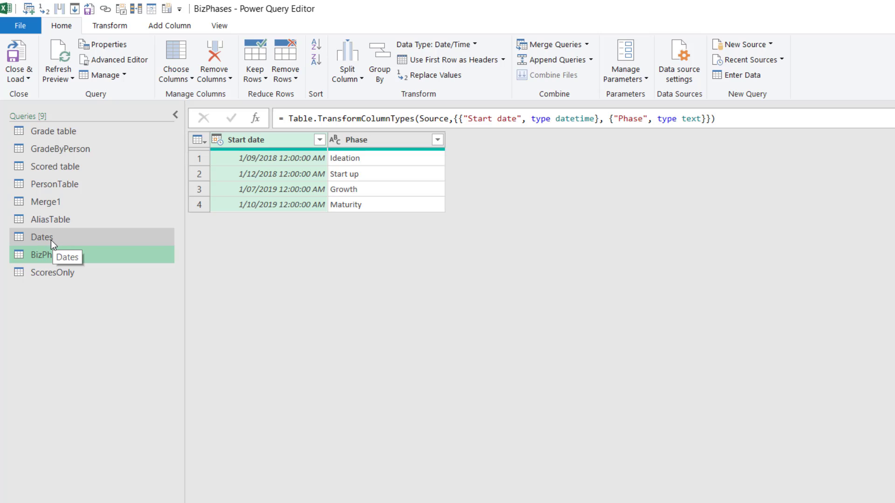
pyautogui.click(51, 240)
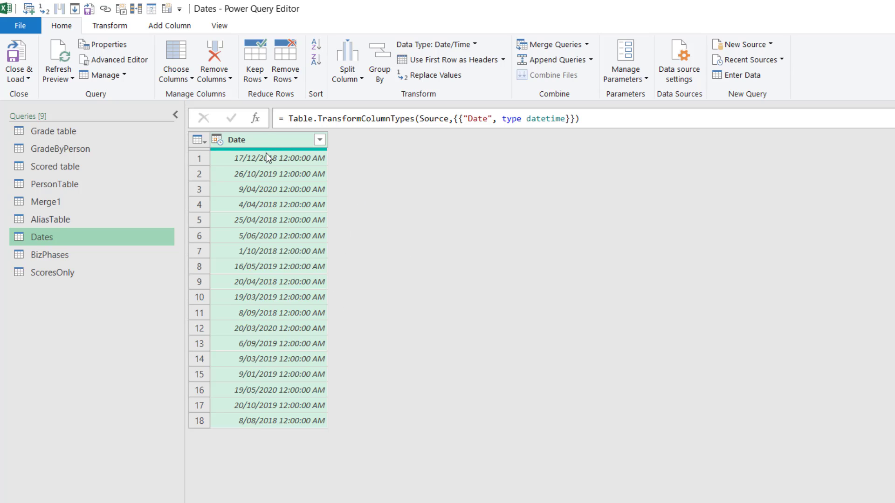
pyautogui.click(168, 25)
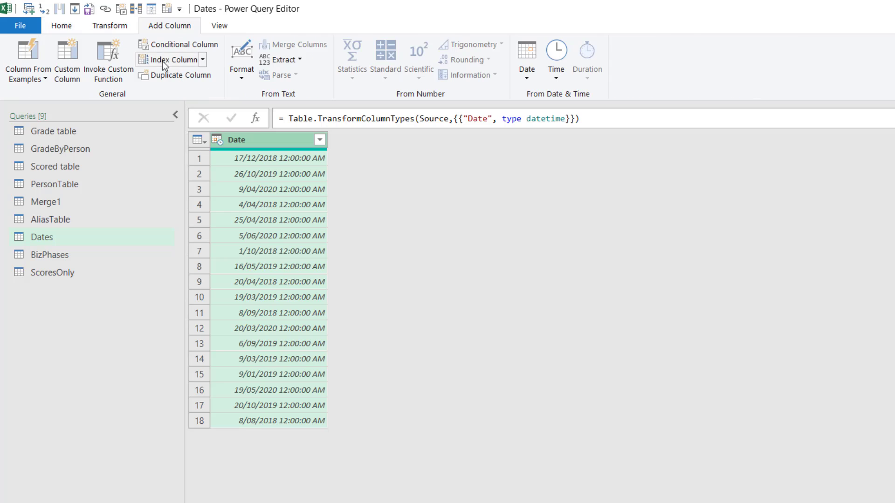
pyautogui.click(169, 61)
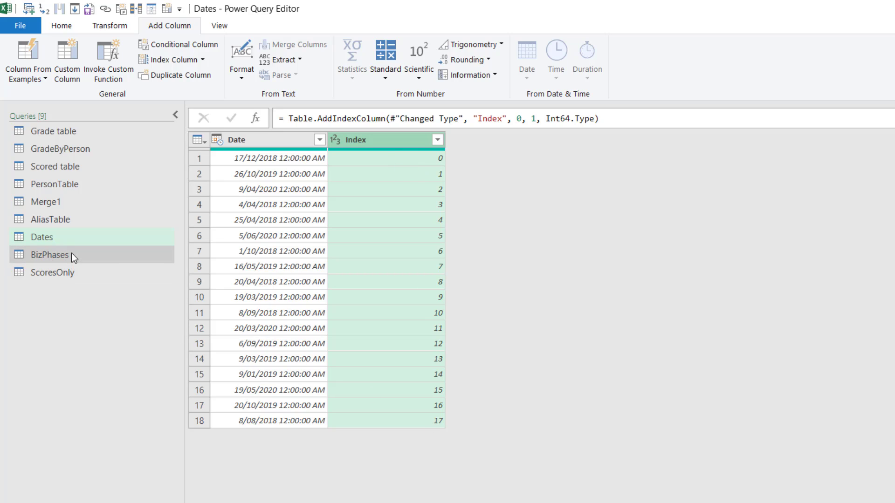
# Step: Append the BizPhases query's rows to the Dates query
pyautogui.click(66, 25)
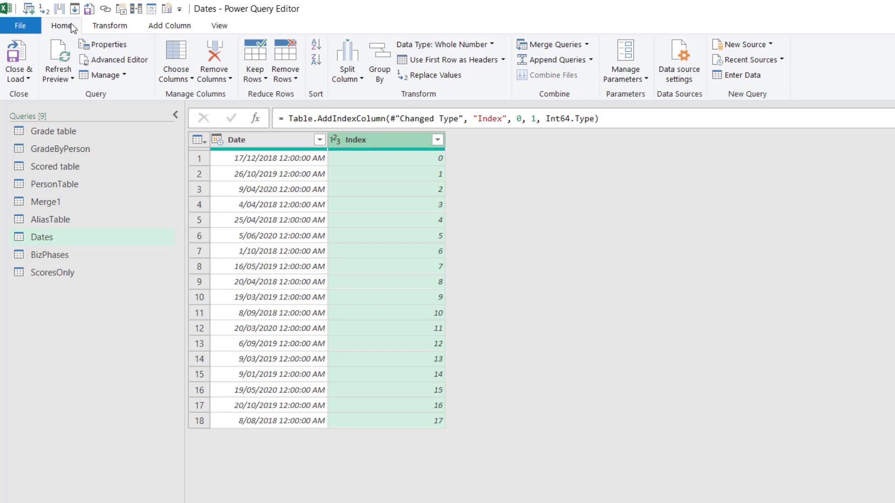
pyautogui.click(562, 64)
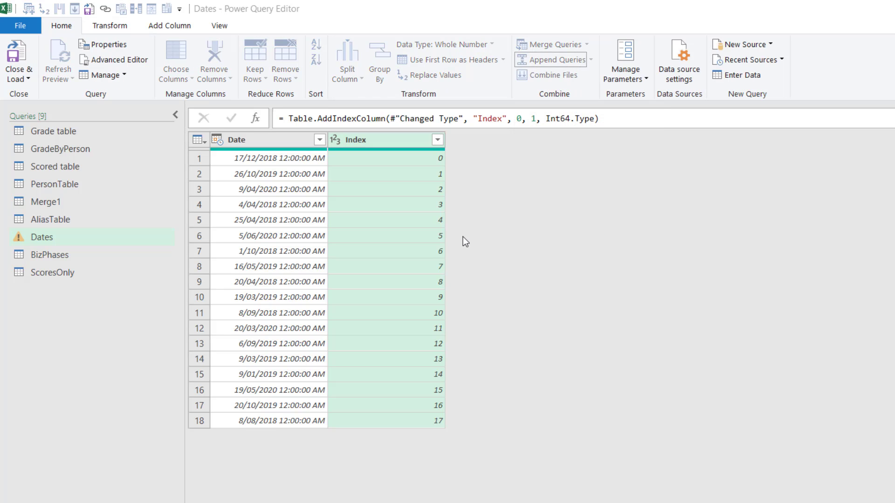
pyautogui.click(354, 326)
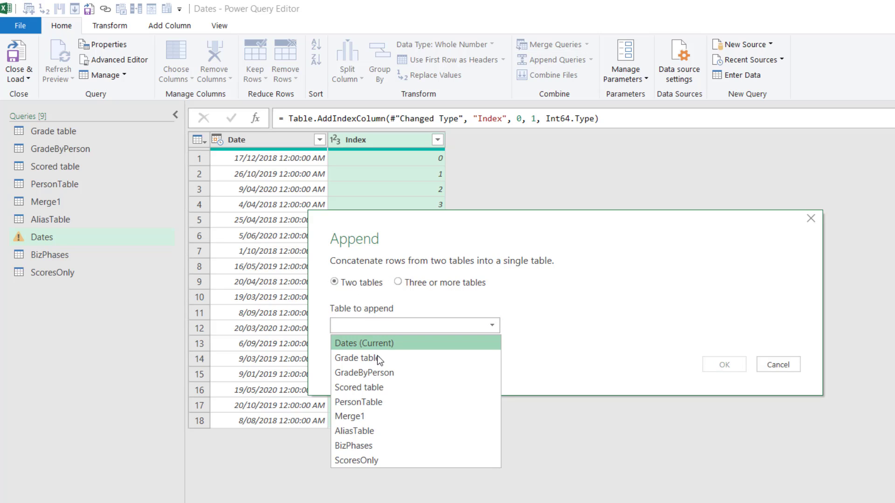
pyautogui.click(385, 446)
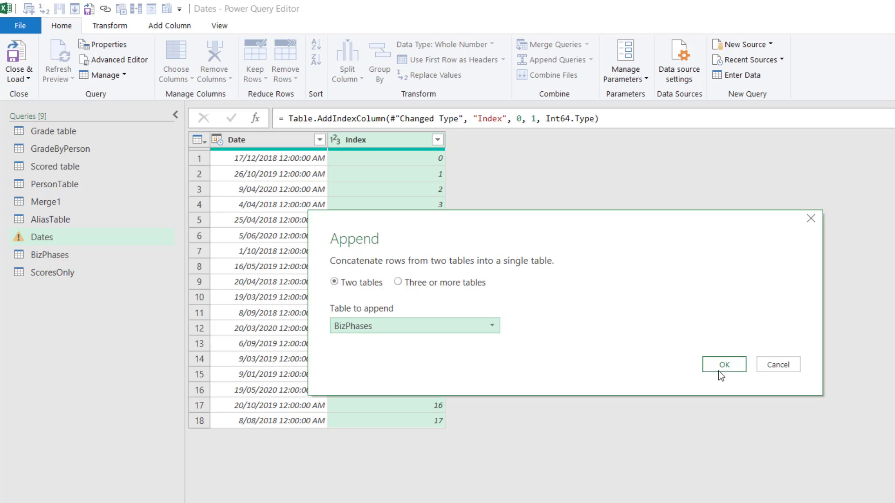
pyautogui.click(724, 365)
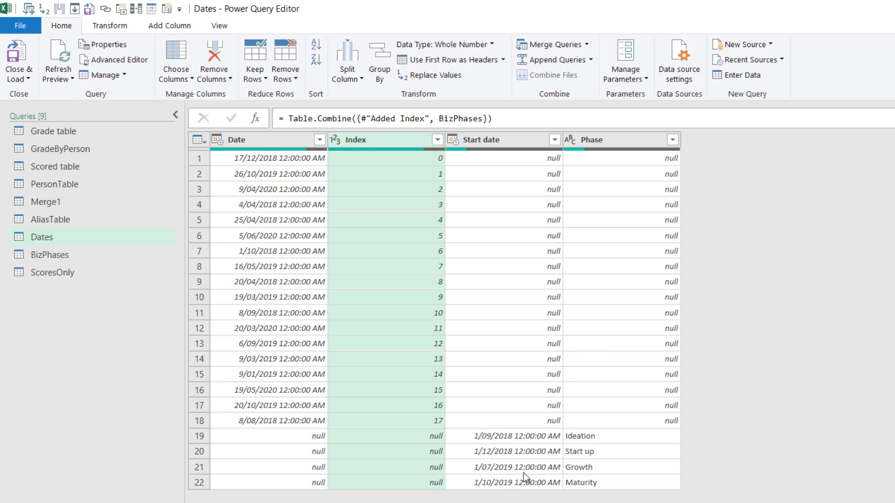
# Step: Rename BizPhases' Start date column to Date so it lines up with Dates' Date column
pyautogui.click(493, 144)
pyautogui.click(262, 138)
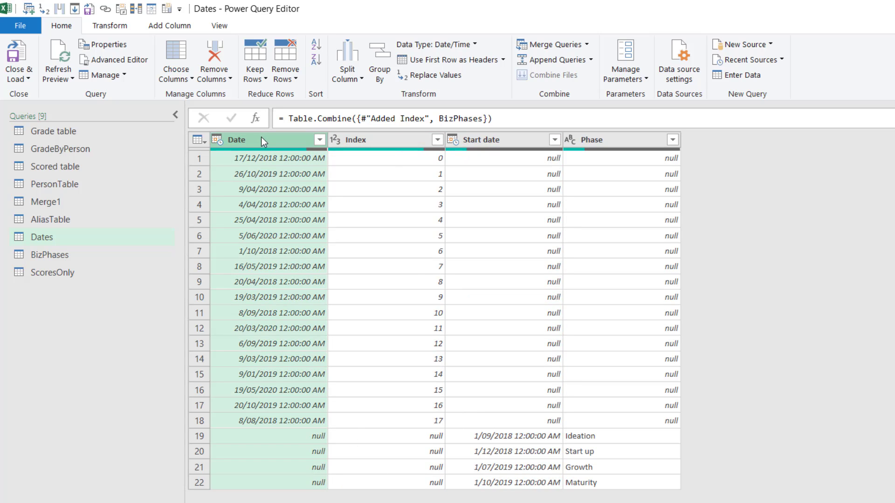
pyautogui.click(466, 143)
pyautogui.click(286, 139)
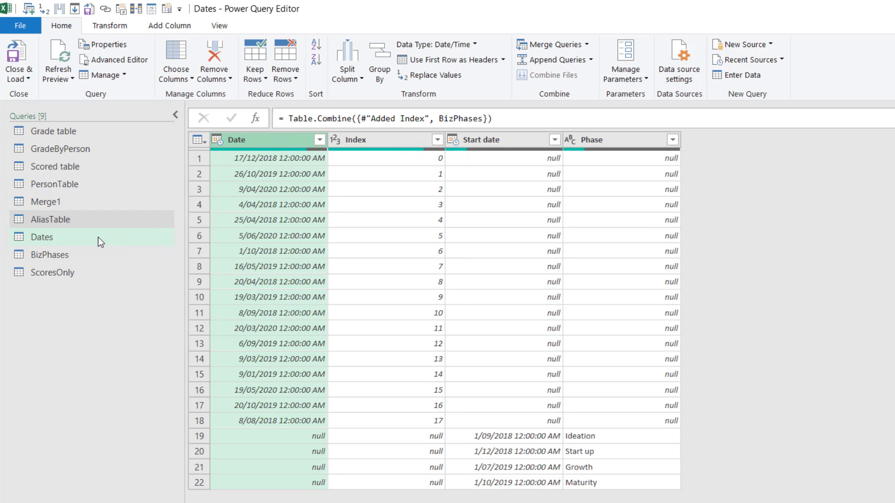
pyautogui.click(76, 254)
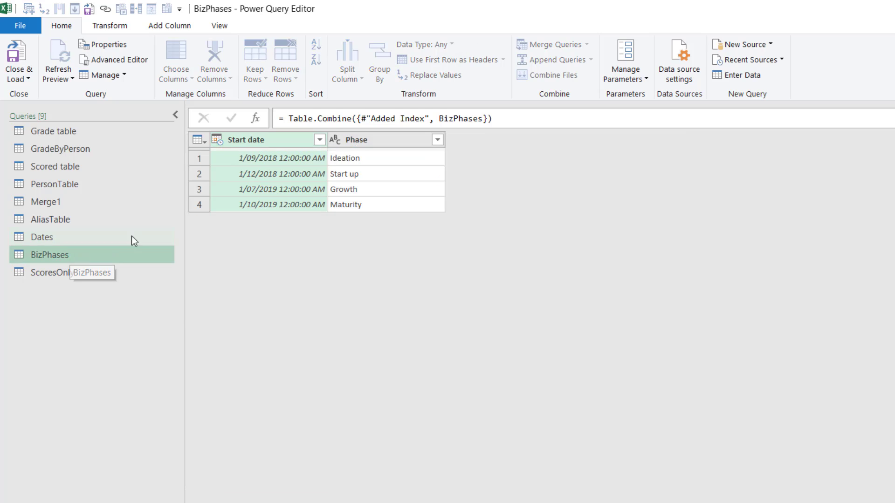
pyautogui.doubleClick(272, 138)
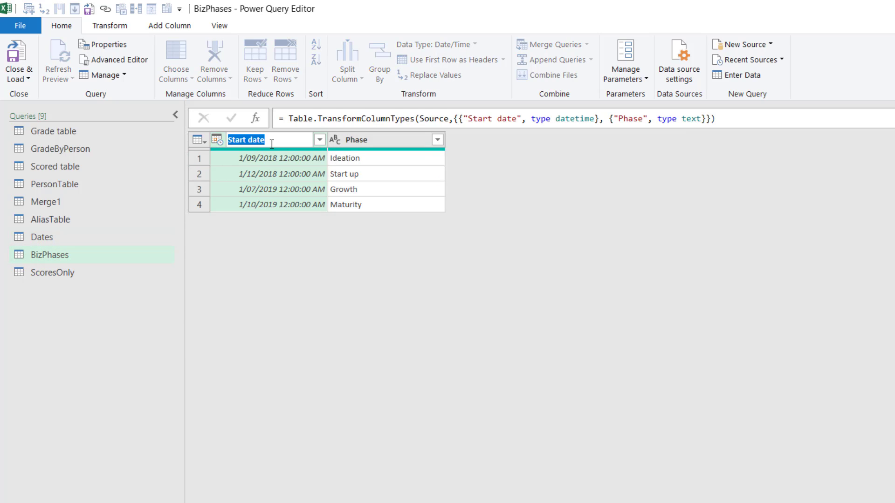
pyautogui.write('Date')
pyautogui.press('Return')
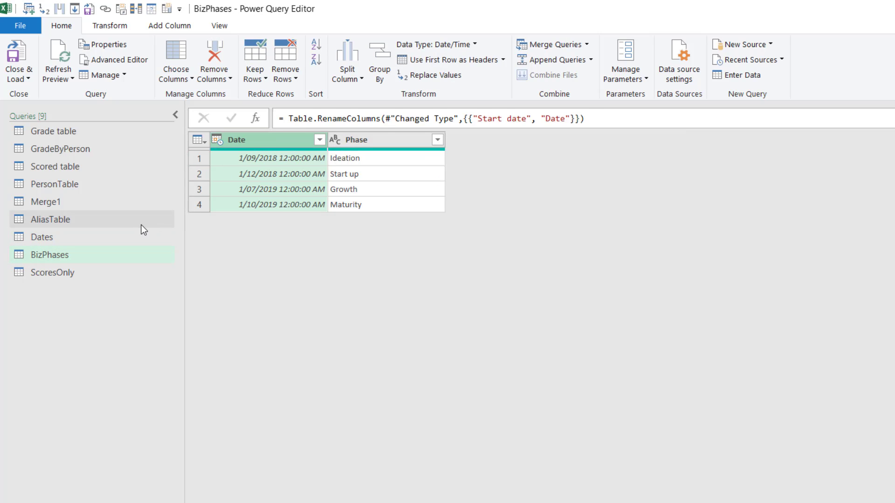
pyautogui.click(86, 239)
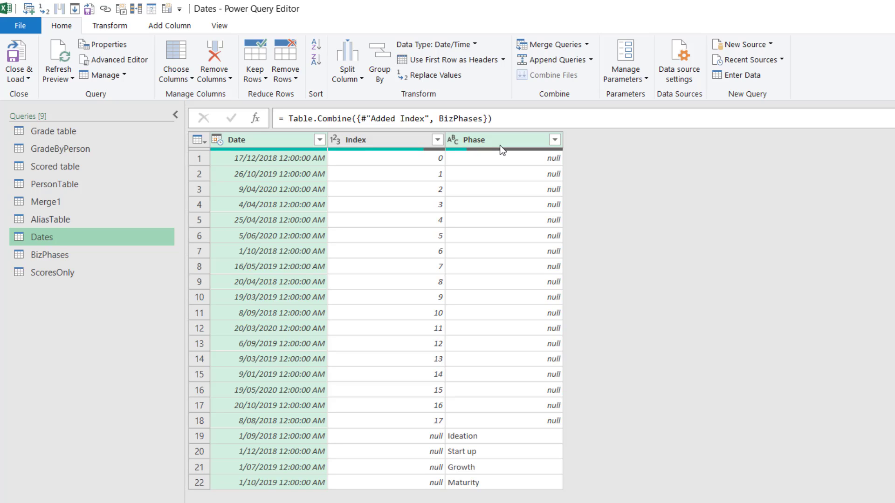
# Step: Sort the Date column ascending, then fill the Phase column down
pyautogui.click(321, 143)
pyautogui.click(255, 158)
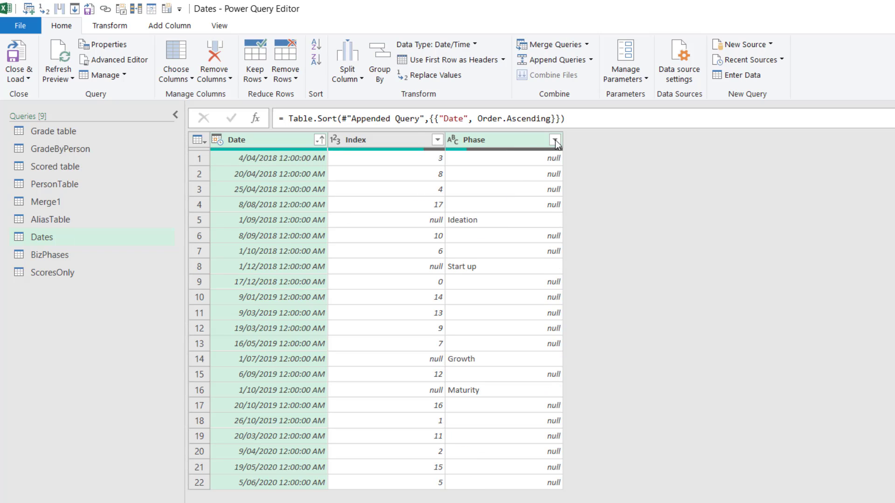
pyautogui.click(526, 138)
pyautogui.click(107, 25)
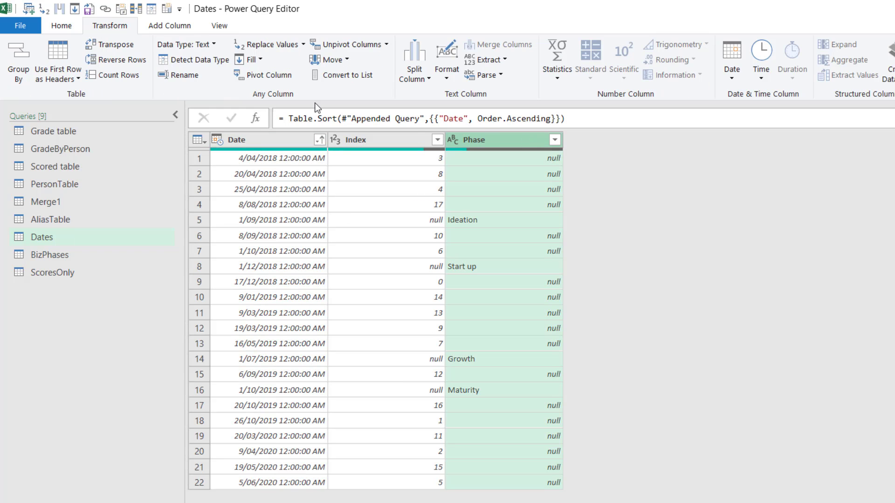
pyautogui.click(259, 61)
pyautogui.click(263, 78)
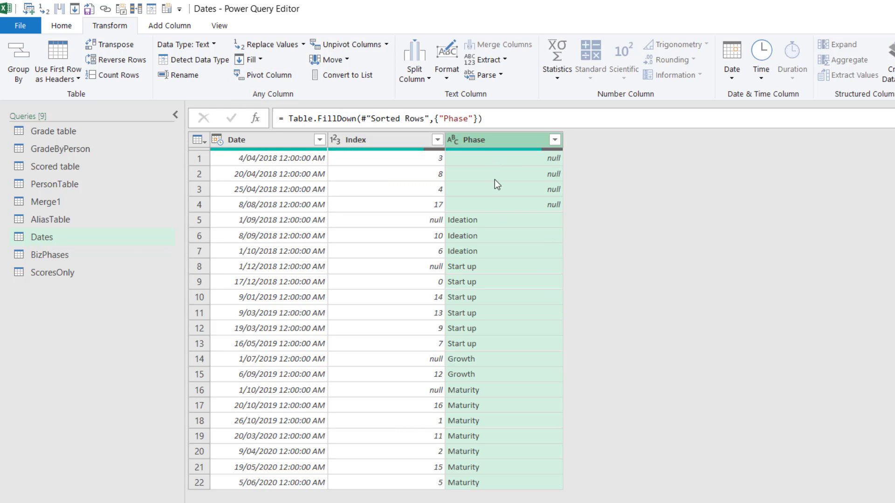
# Step: Check the earliest dates, whose Phase values remain null before Sep-18
pyautogui.click(268, 161)
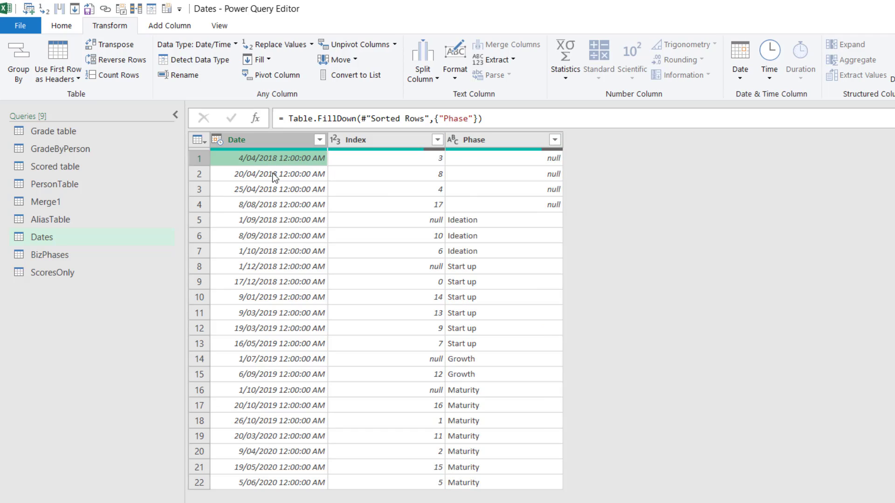
pyautogui.press('Down')
pyautogui.press('Down')
pyautogui.press('Down')
pyautogui.press('Down')
pyautogui.press('Down')
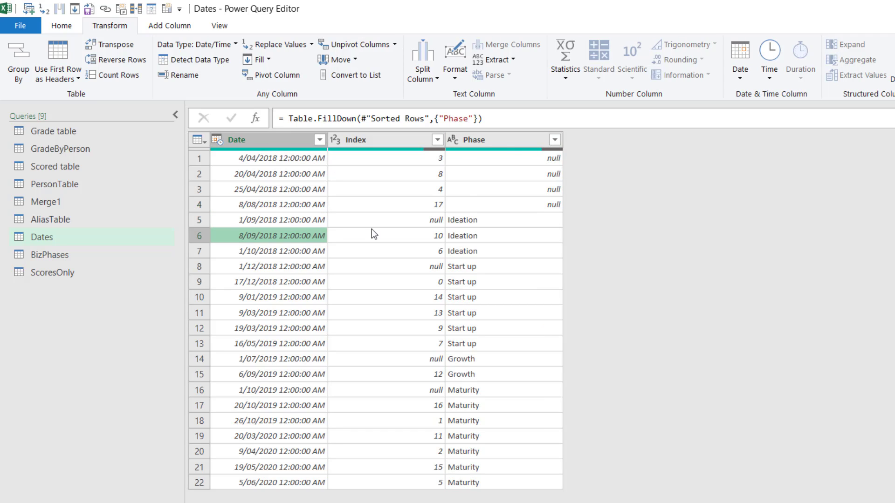
pyautogui.click(508, 141)
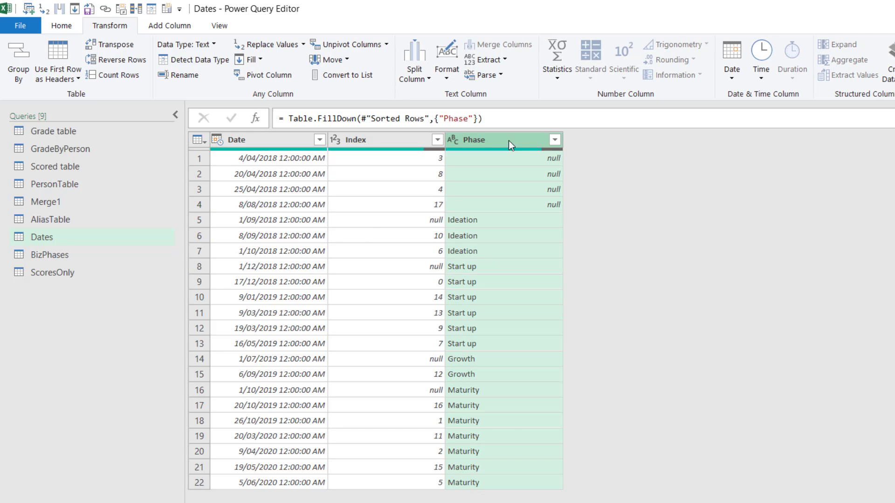
pyautogui.click(495, 161)
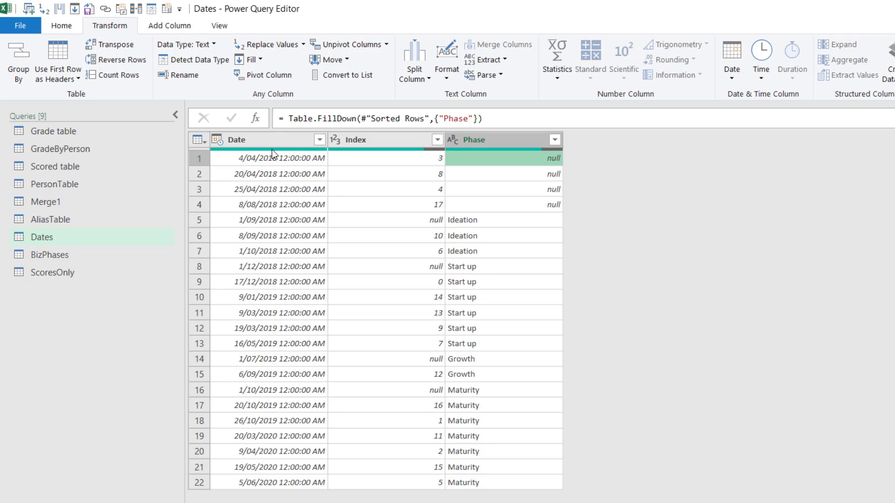
# Step: Replace the null Phase values with 'Pre-start' using Replace Values
pyautogui.rightClick(500, 159)
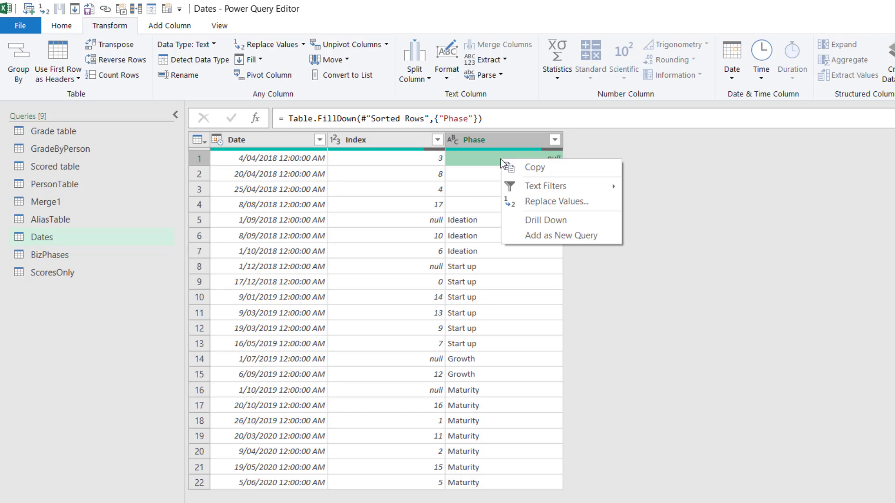
pyautogui.click(555, 202)
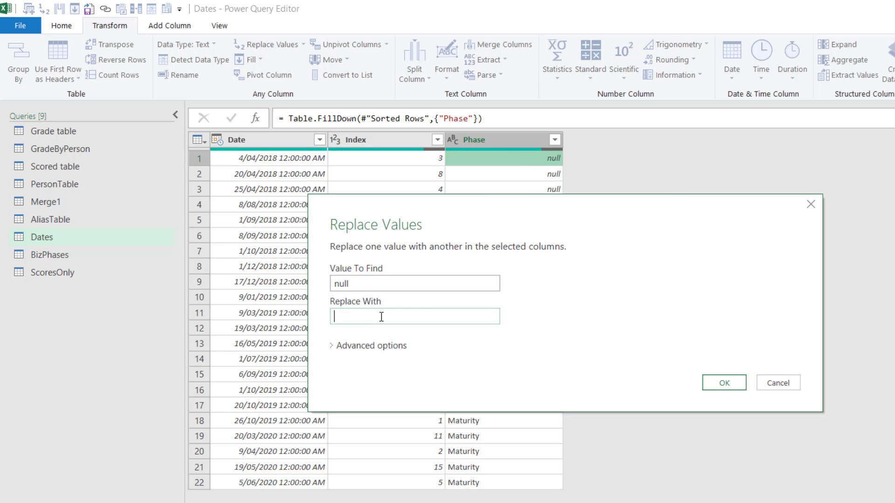
pyautogui.write('Pre-start')
pyautogui.click(728, 383)
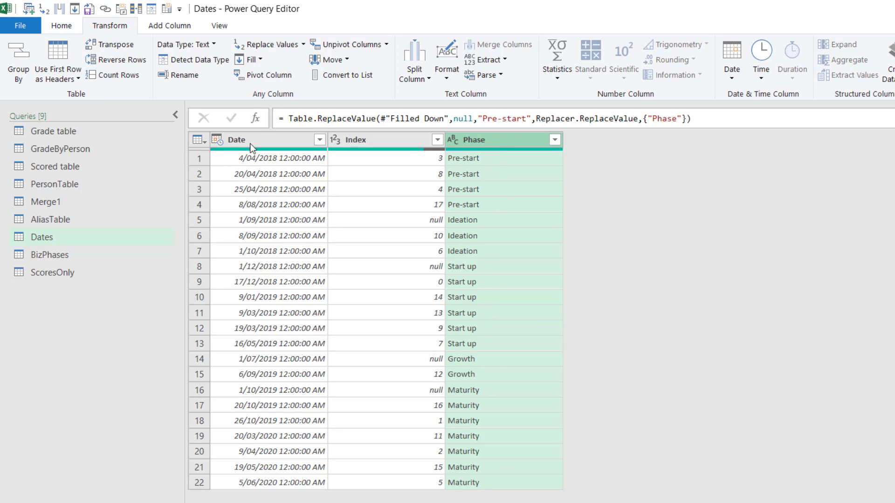
# Step: Filter out the Dates rows that have no Index value
pyautogui.click(251, 60)
pyautogui.click(673, 217)
pyautogui.click(408, 220)
pyautogui.click(424, 267)
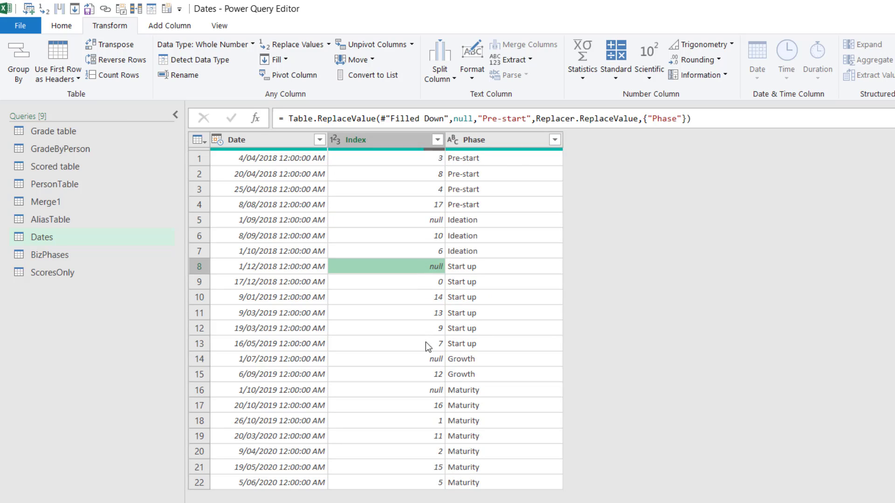
pyautogui.click(426, 359)
pyautogui.click(424, 391)
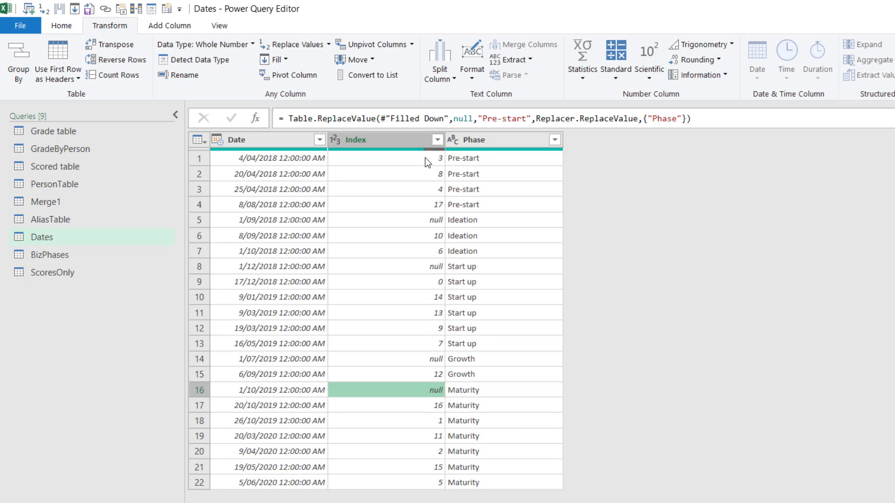
pyautogui.click(437, 140)
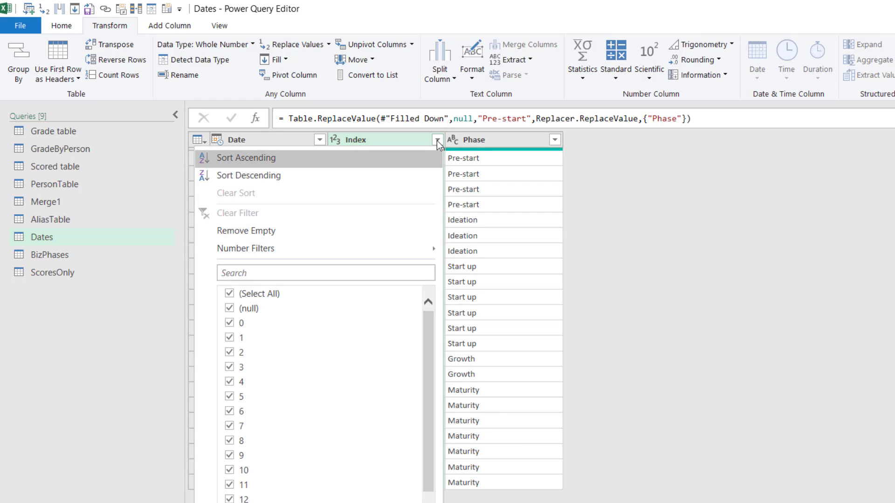
pyautogui.click(329, 231)
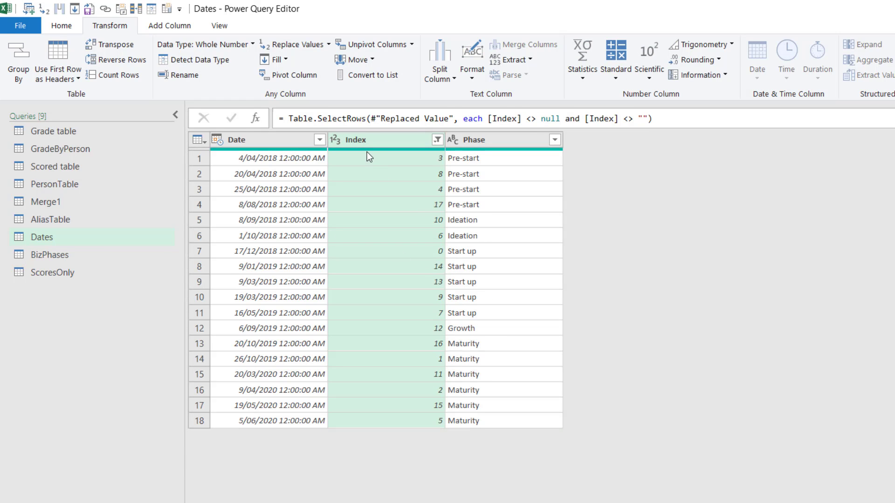
# Step: Sort the Dates rows by Index ascending, then look over ScoresOnly and BizPhases
pyautogui.click(270, 139)
pyautogui.click(397, 140)
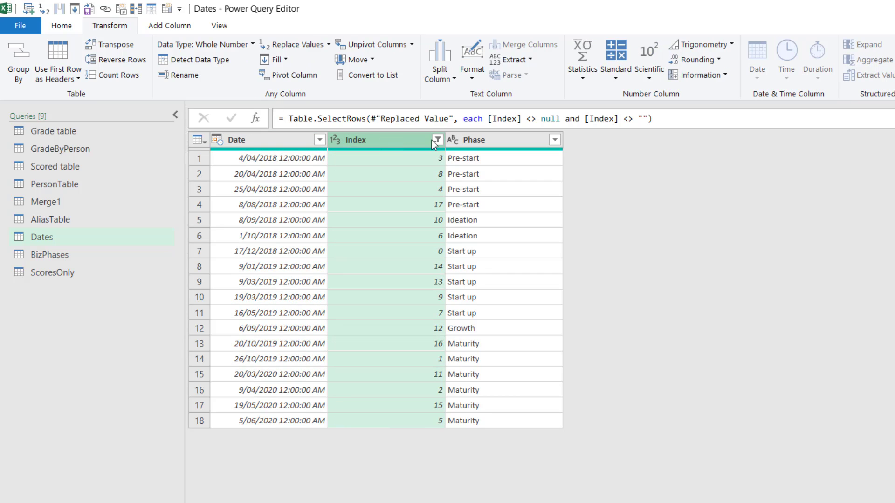
pyautogui.click(438, 140)
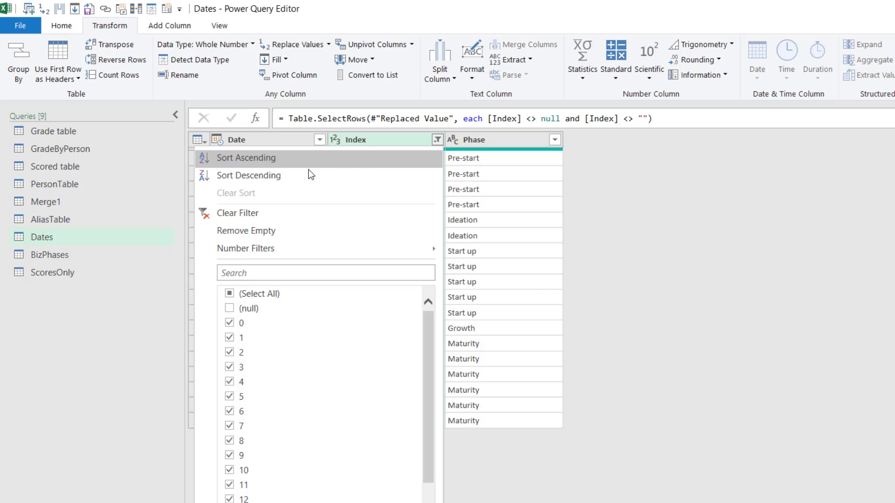
pyautogui.click(303, 159)
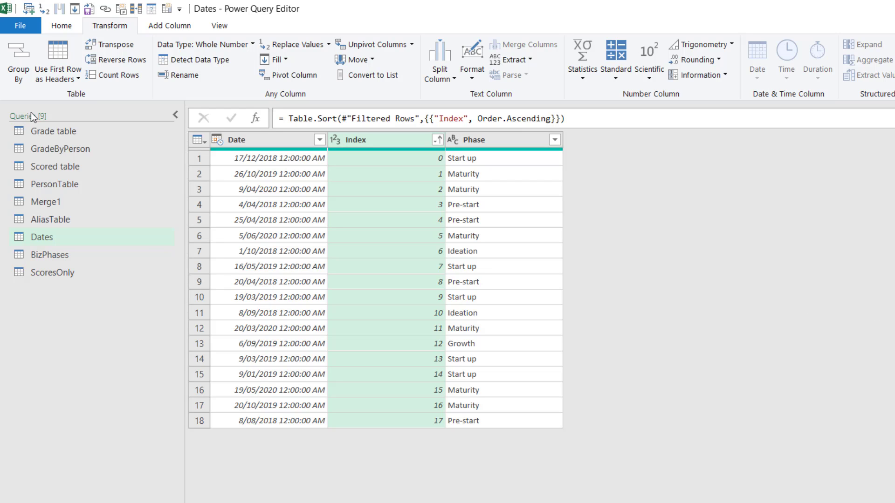
pyautogui.click(66, 275)
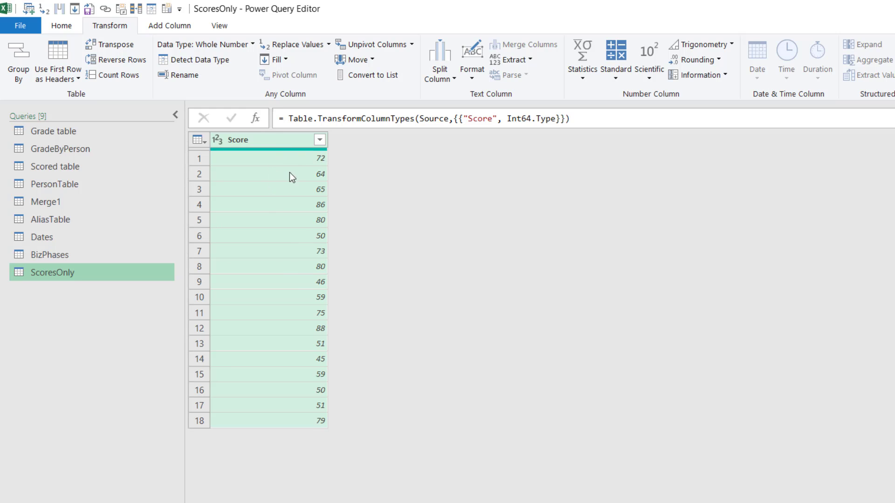
pyautogui.click(86, 259)
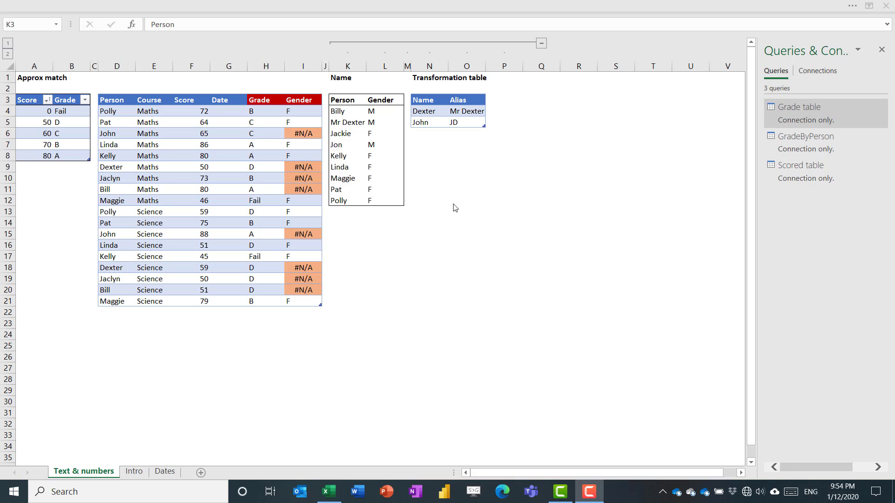
# Step: Keep the full ribbon permanently shown with Ctrl+Shift+F1
pyautogui.hotkey('ctrl', 'a')
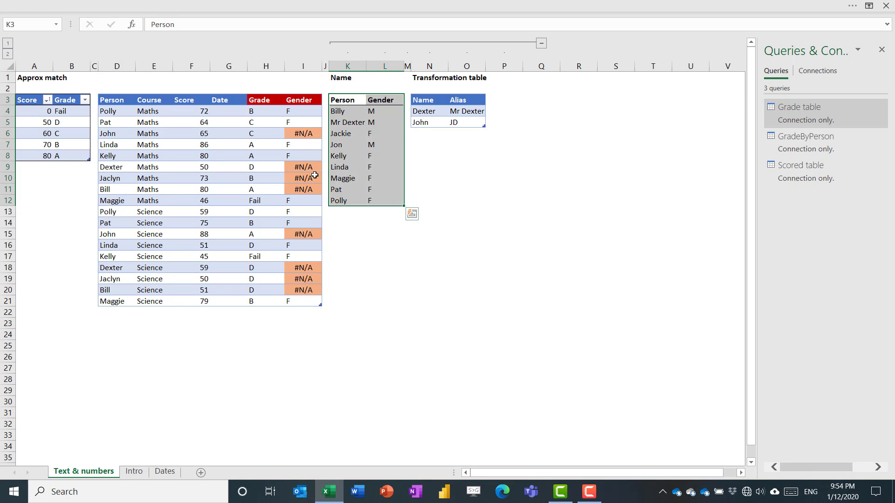
pyautogui.click(50, 7)
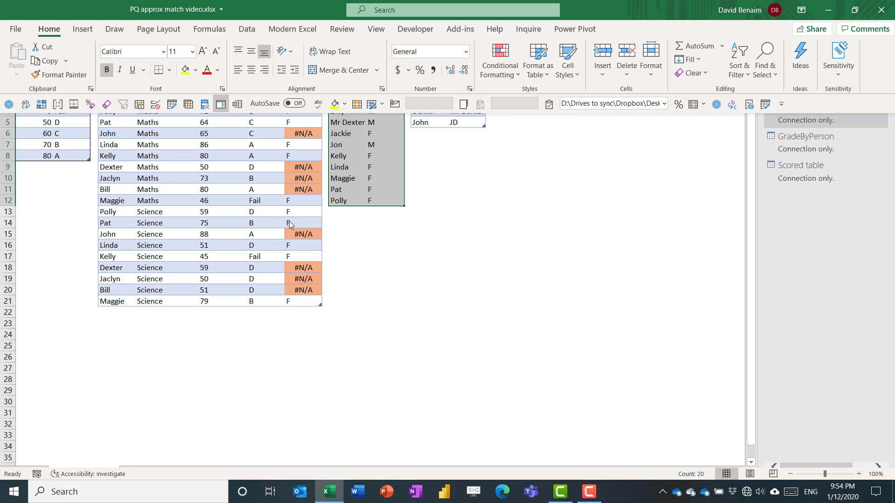
pyautogui.hotkey('ctrl', 'shift', 'F1')
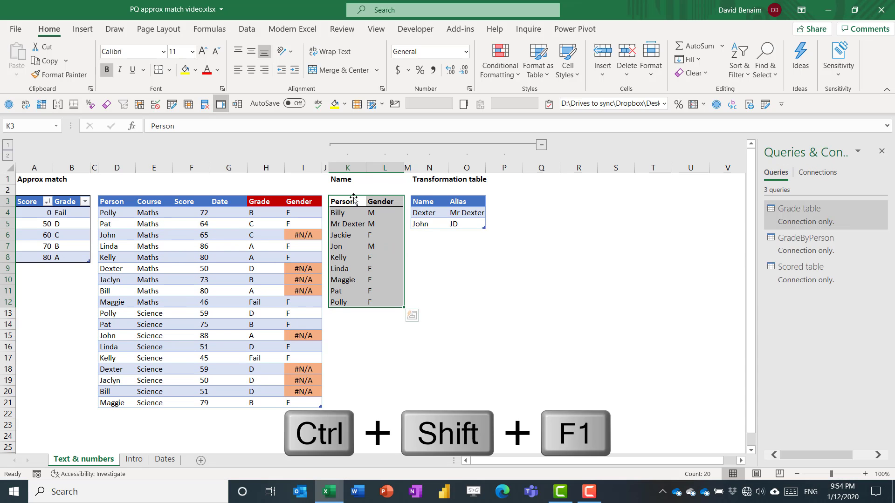
# Step: Format K3:L12 as an orange Light-style table with headers and name it PersonTable
pyautogui.moveTo(353, 201); pyautogui.dragTo(392, 299)
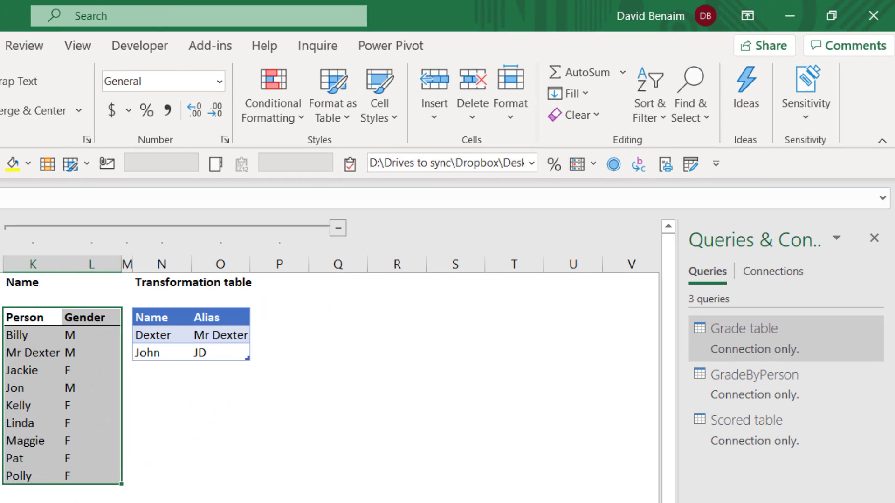
pyautogui.click(343, 112)
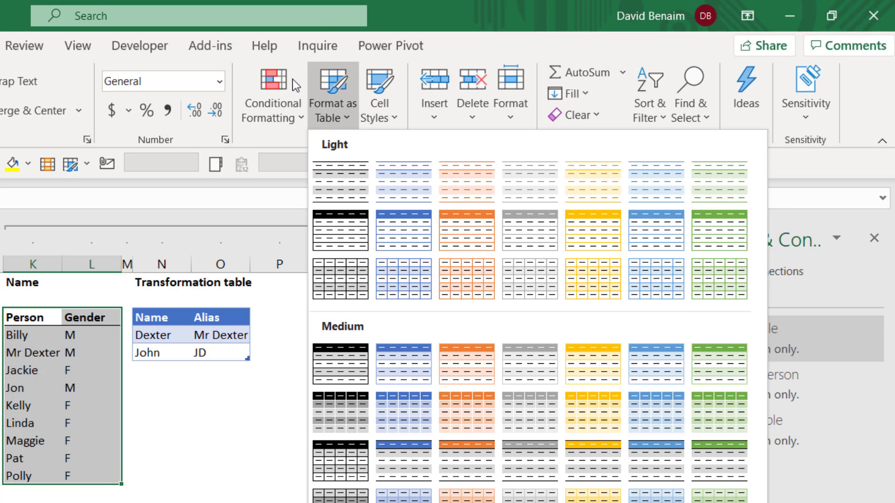
pyautogui.rightClick(473, 242)
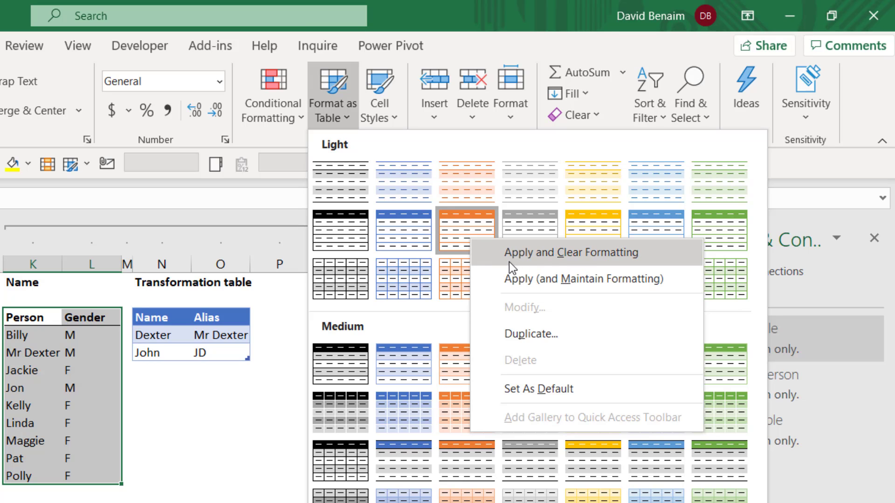
pyautogui.click(579, 253)
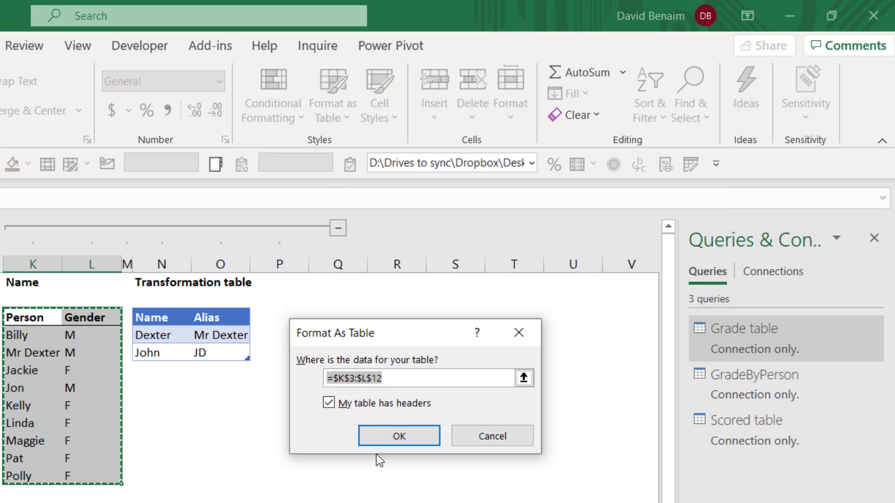
pyautogui.click(394, 439)
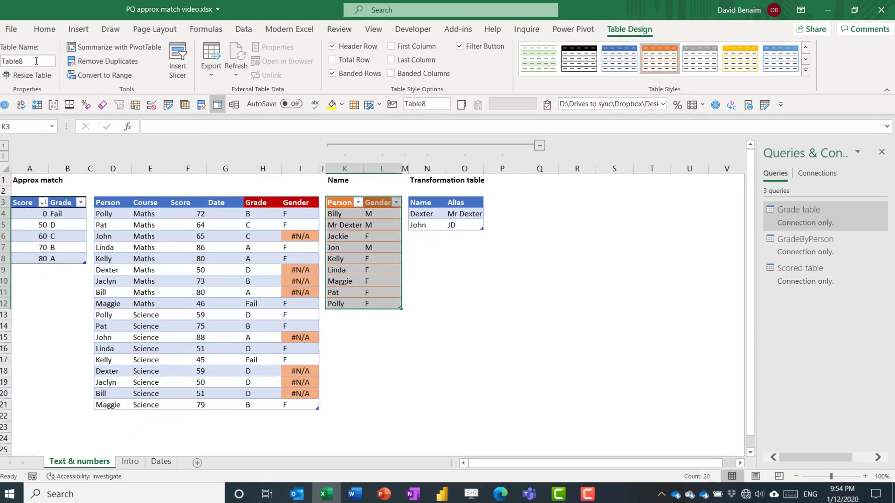
pyautogui.doubleClick(36, 61)
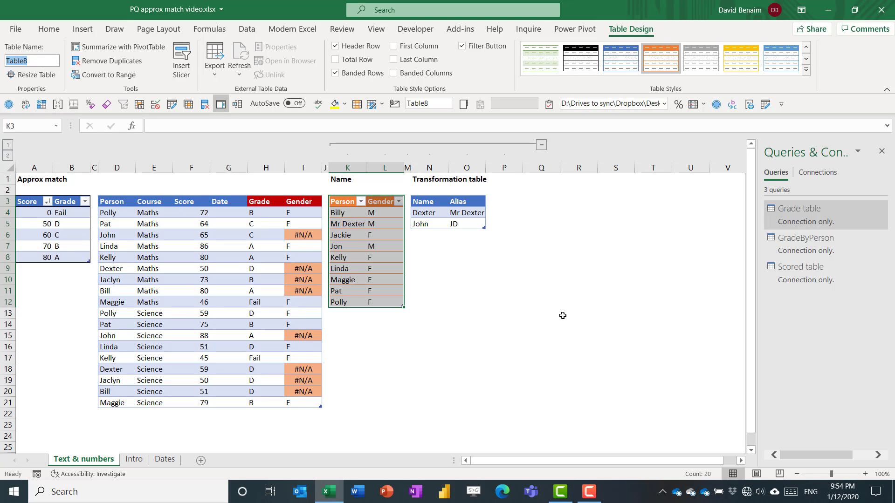
pyautogui.write('Person')
pyautogui.press('Return')
# Step: Load PersonTable into Power Query via From Table/Range and show the Queries pane
pyautogui.click(369, 227)
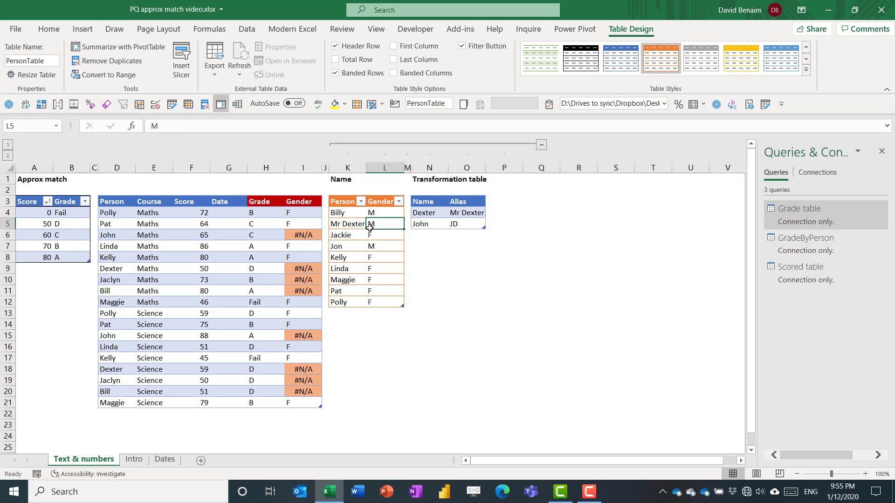
pyautogui.click(247, 29)
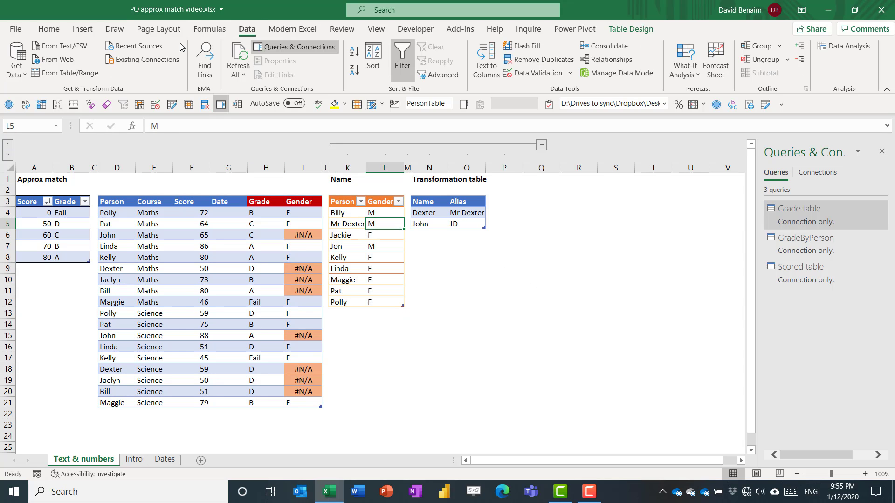
pyautogui.click(77, 74)
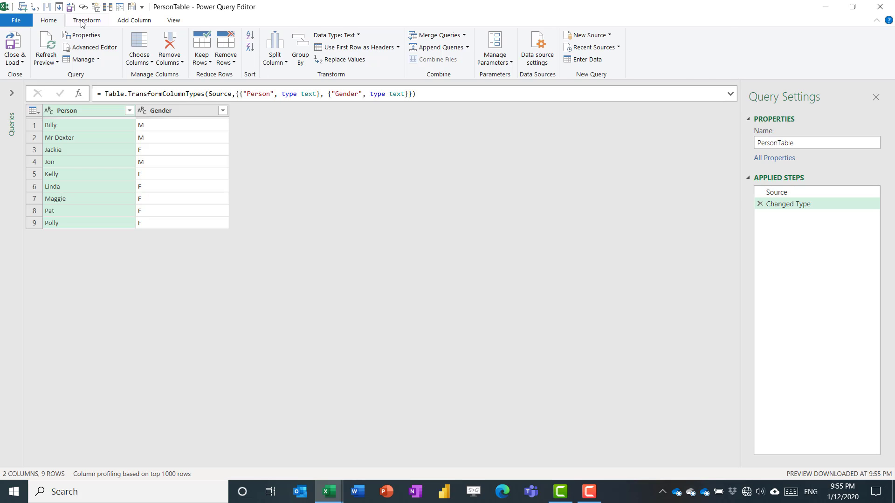
pyautogui.click(82, 23)
pyautogui.click(140, 24)
pyautogui.click(163, 24)
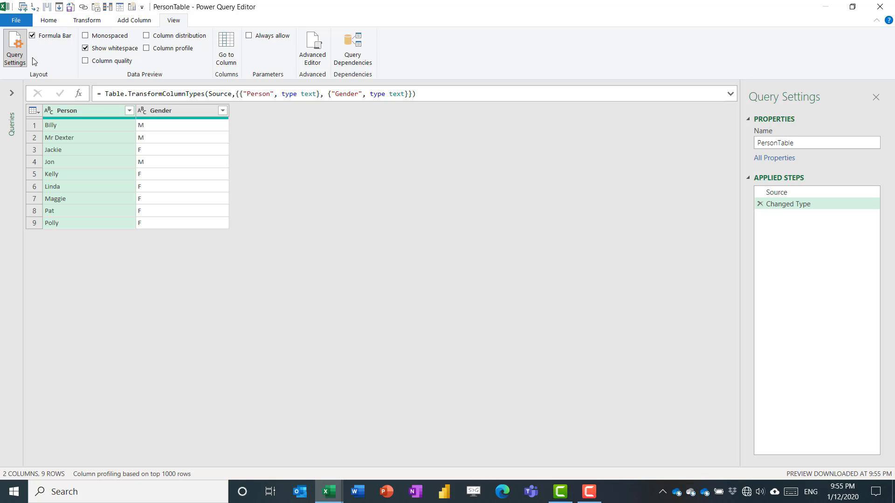
pyautogui.click(13, 95)
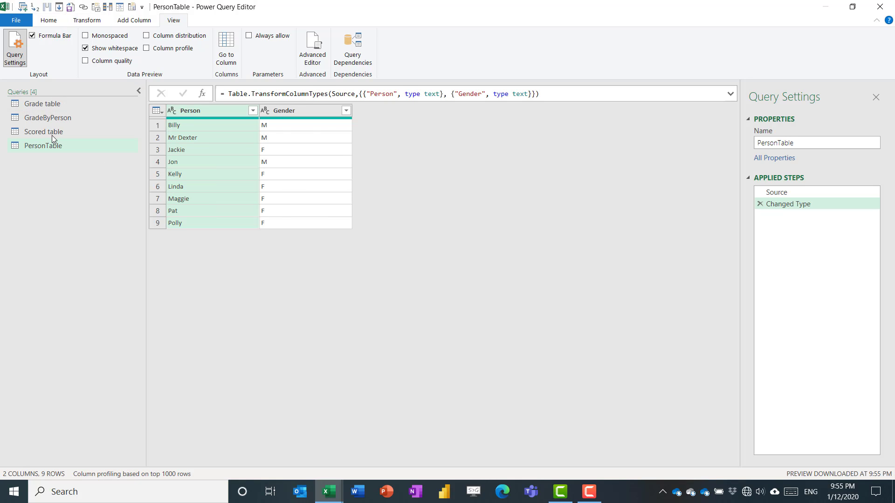
# Step: Merge Scored table with PersonTable as a new query, matching on Person with a Full Outer join
pyautogui.click(85, 133)
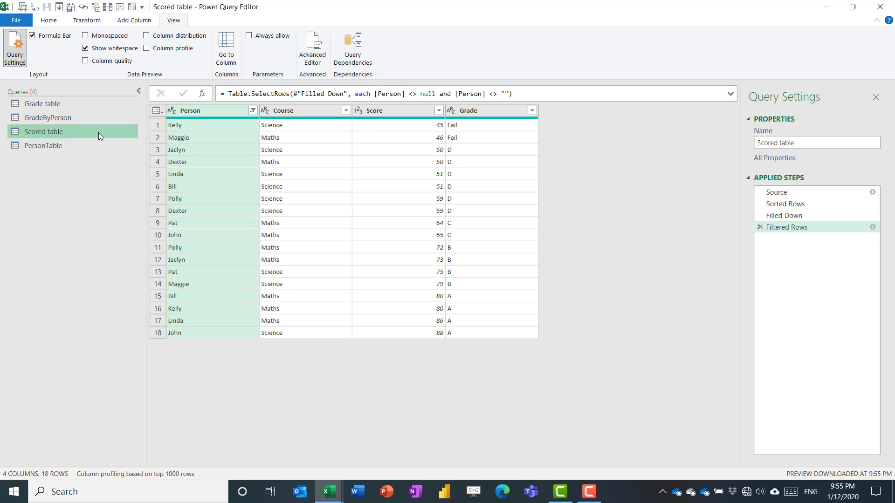
pyautogui.click(55, 23)
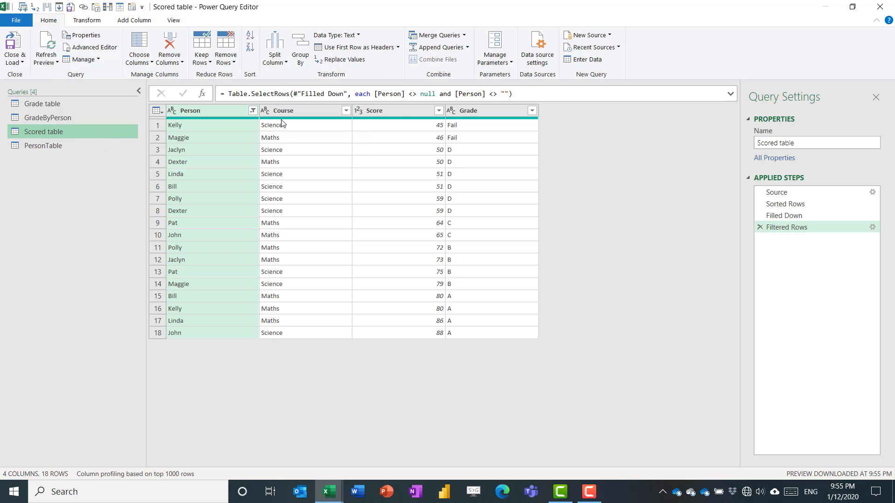
pyautogui.click(464, 35)
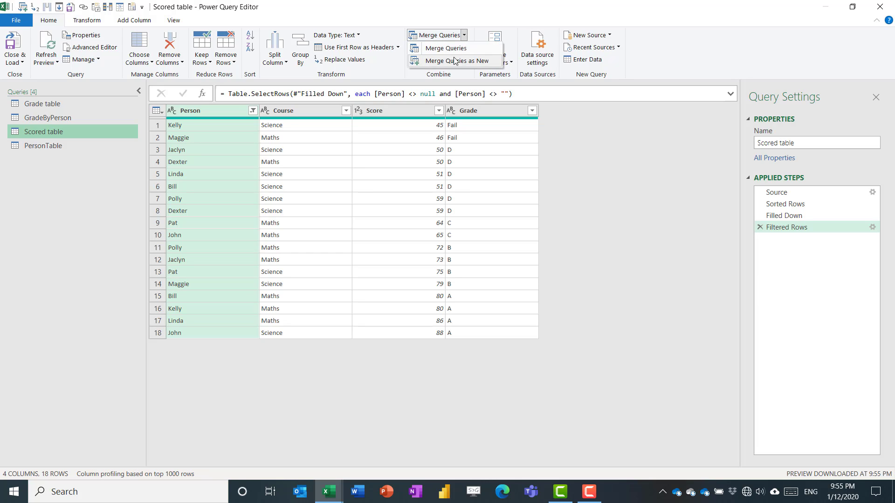
pyautogui.click(441, 61)
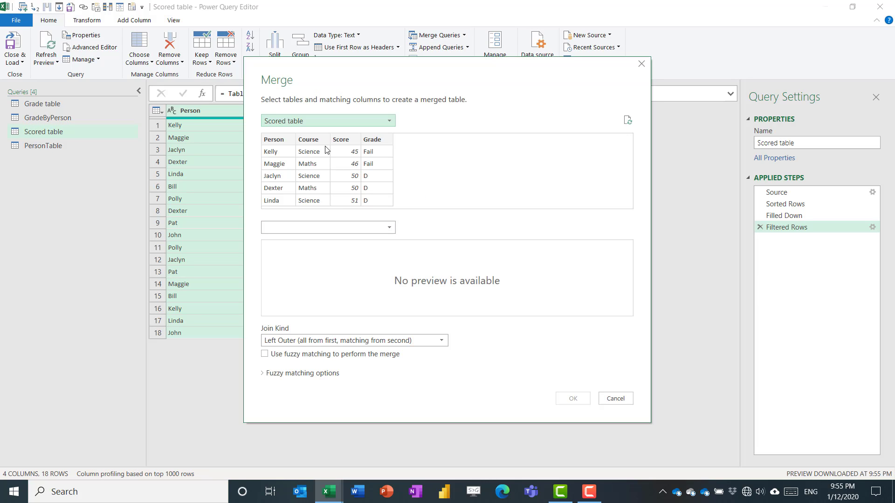
pyautogui.click(301, 227)
pyautogui.click(303, 266)
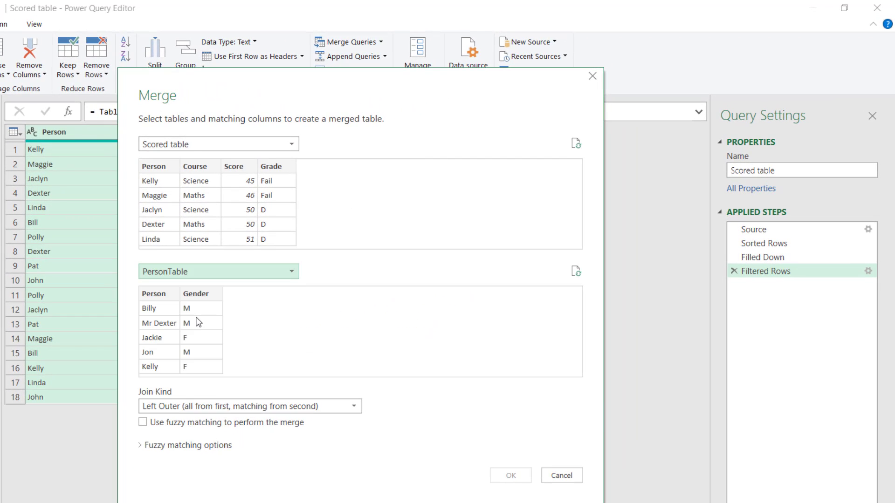
pyautogui.click(154, 167)
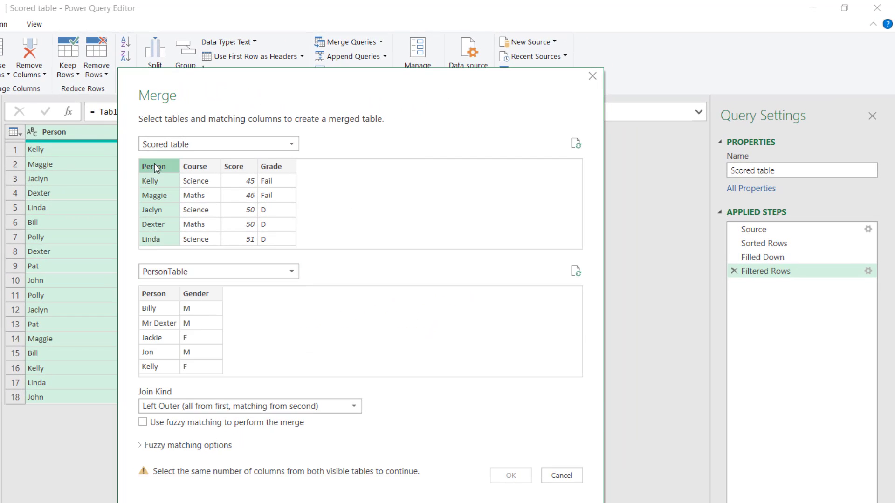
pyautogui.click(163, 298)
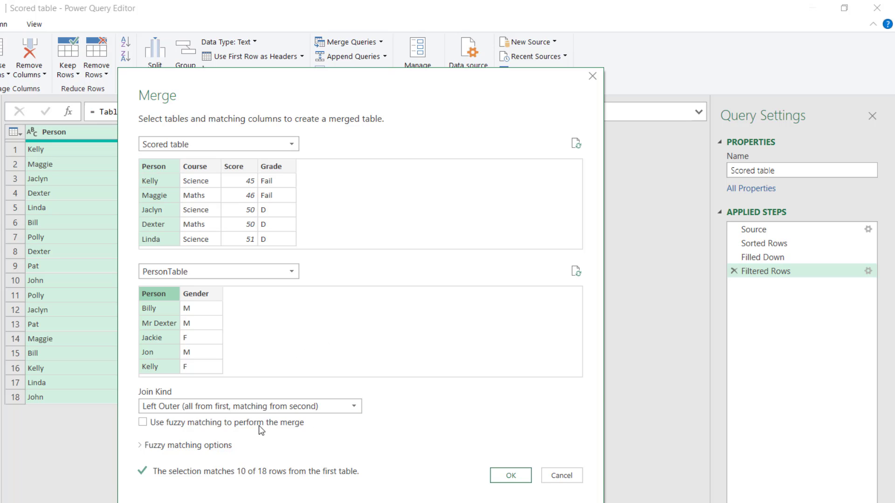
pyautogui.click(258, 408)
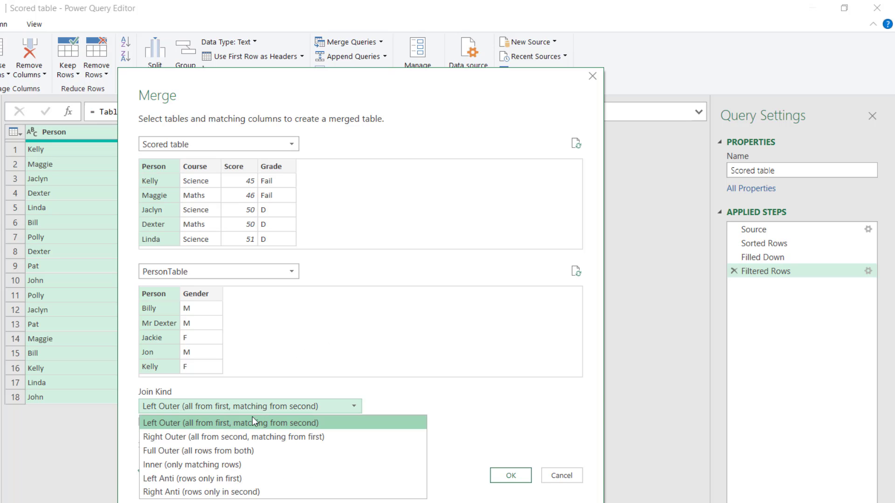
pyautogui.click(209, 451)
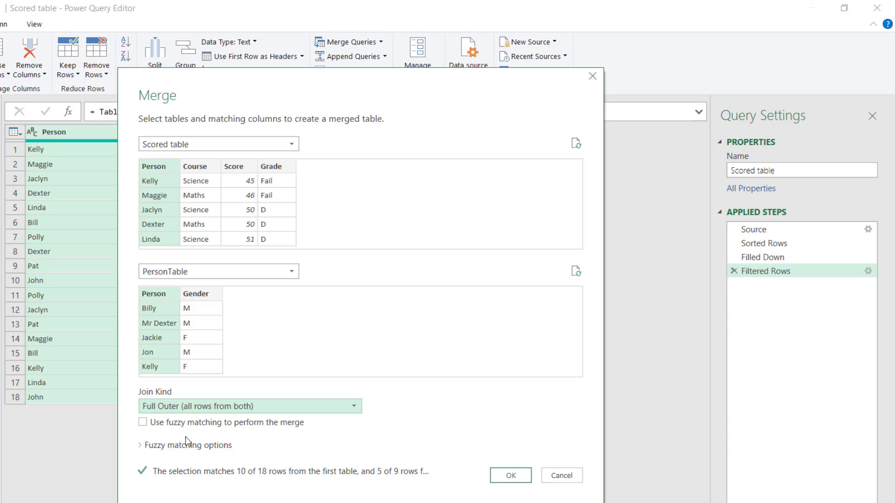
pyautogui.click(516, 477)
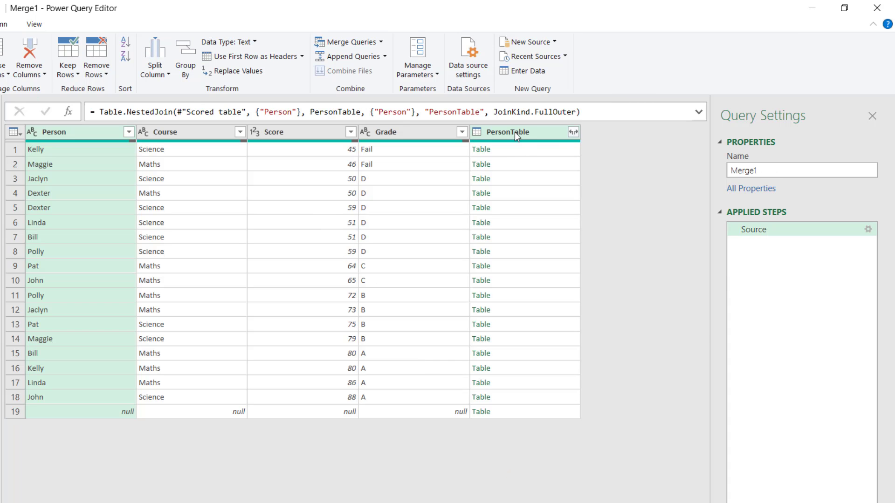
# Step: Expand PersonTable to bring in only its Person column
pyautogui.click(574, 132)
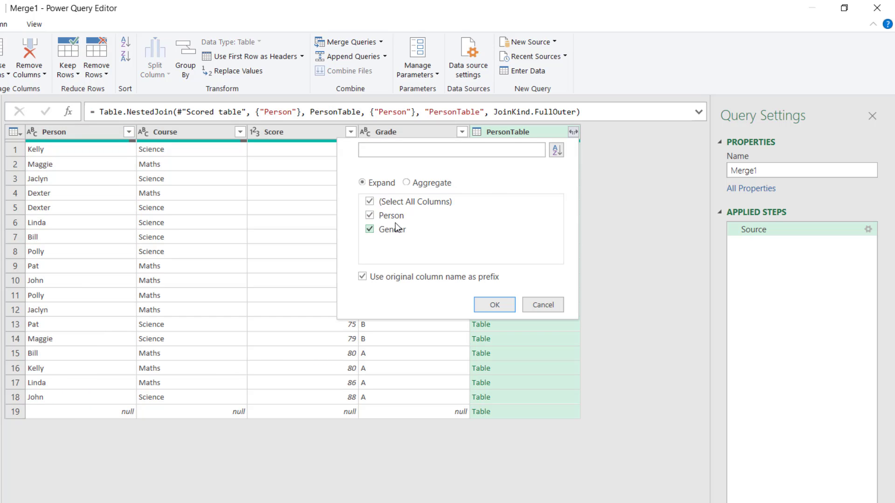
pyautogui.click(396, 227)
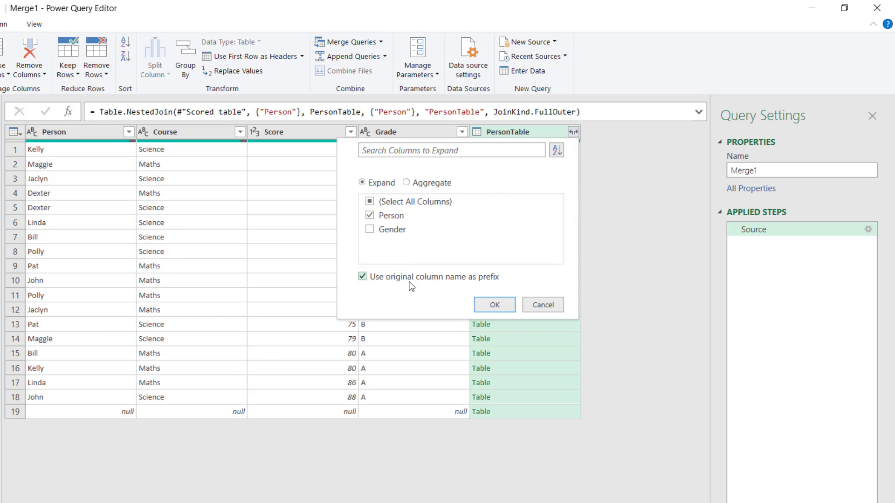
pyautogui.click(495, 305)
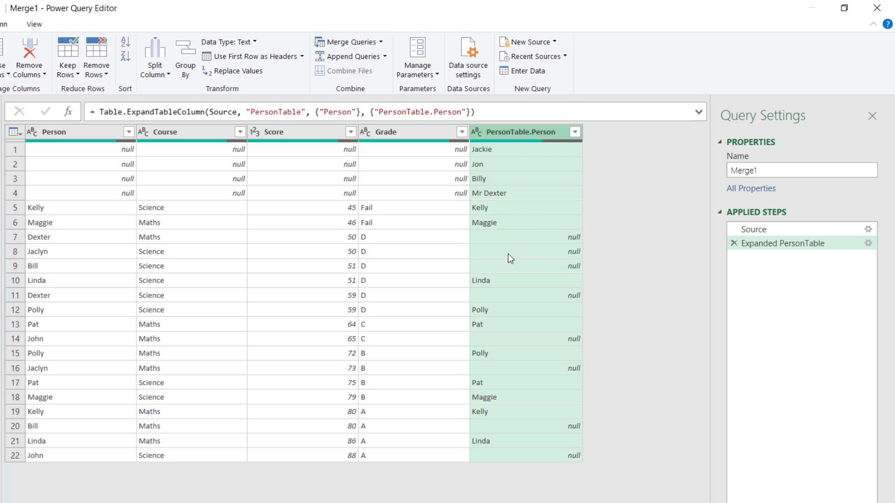
# Step: Remove duplicates across Person and PersonTable.Person, then review unmatched names like Bill
pyautogui.press('Home')
pyautogui.keyDown('ctrl'); pyautogui.click(516, 134); pyautogui.keyUp('ctrl')
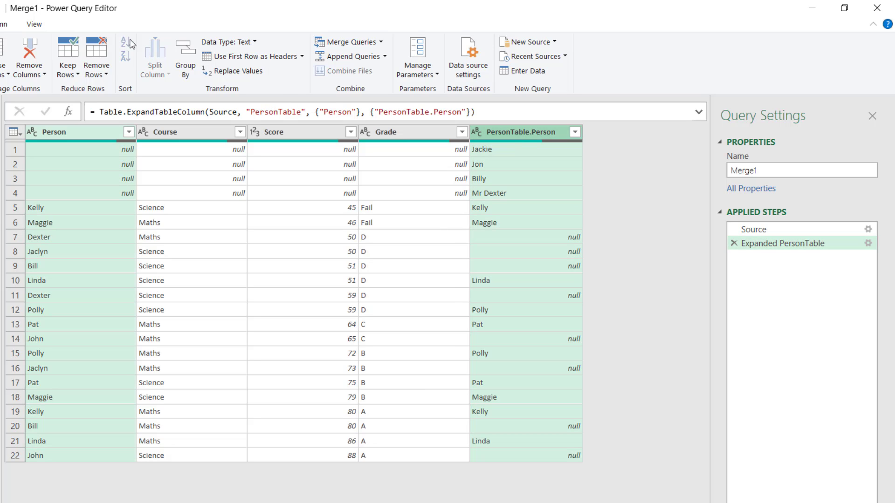
pyautogui.click(96, 71)
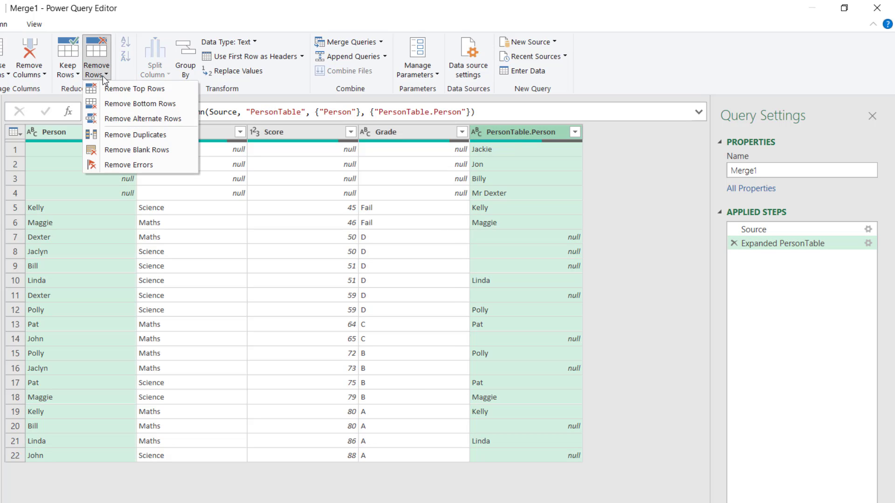
pyautogui.click(134, 135)
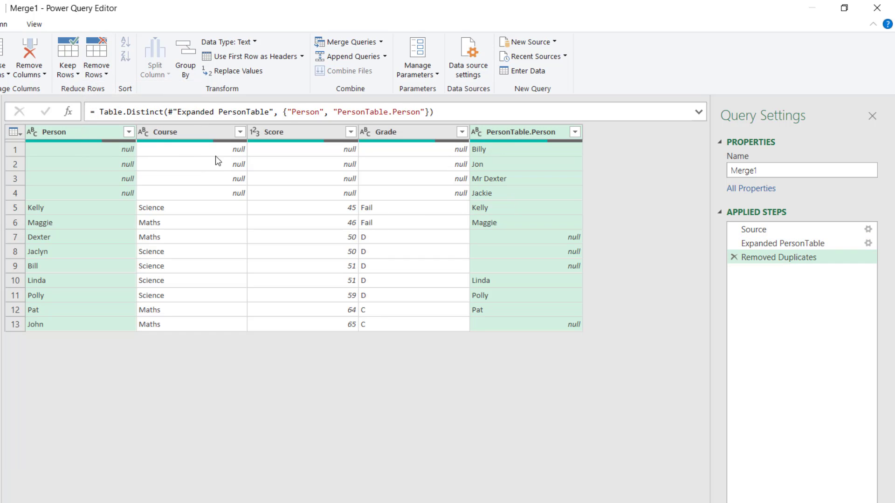
pyautogui.click(499, 154)
pyautogui.click(68, 270)
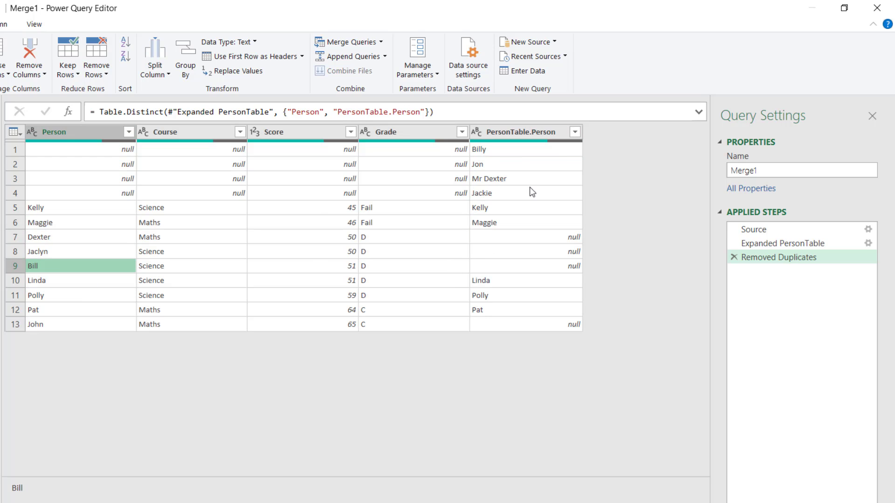
pyautogui.click(500, 285)
# Step: Turn on fuzzy matching in the Source step's merge settings
pyautogui.click(802, 231)
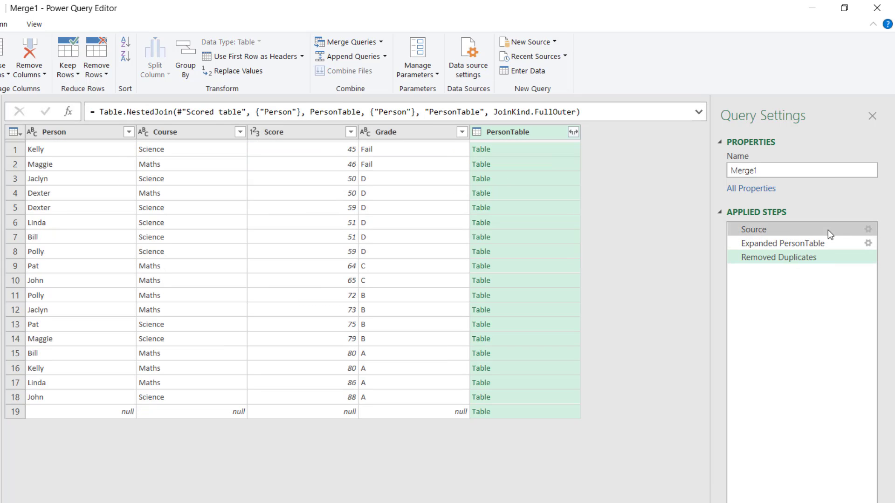
pyautogui.click(868, 229)
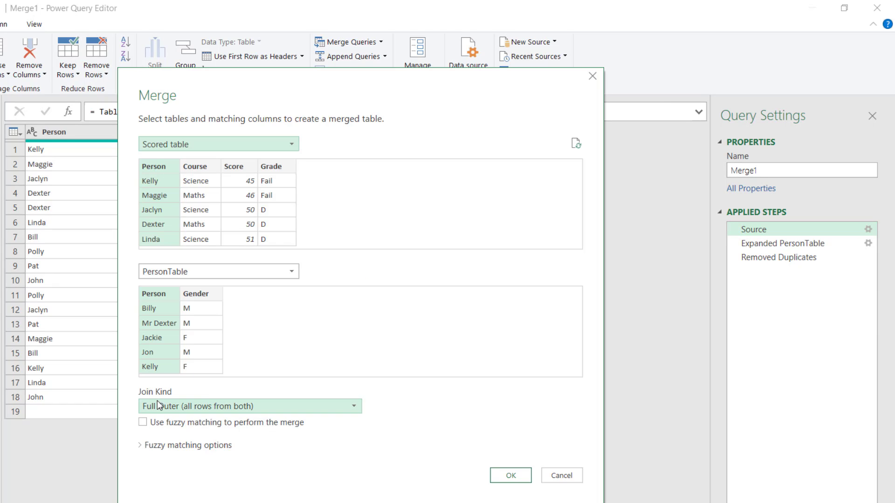
pyautogui.click(143, 424)
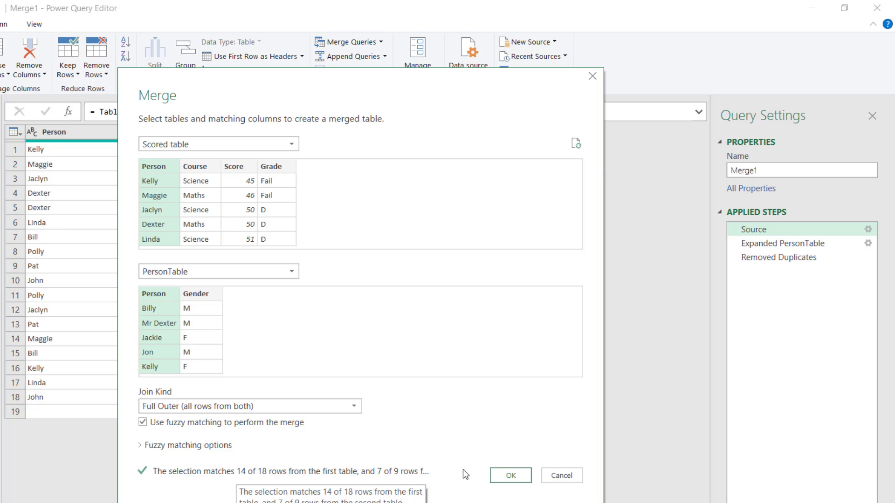
pyautogui.click(521, 474)
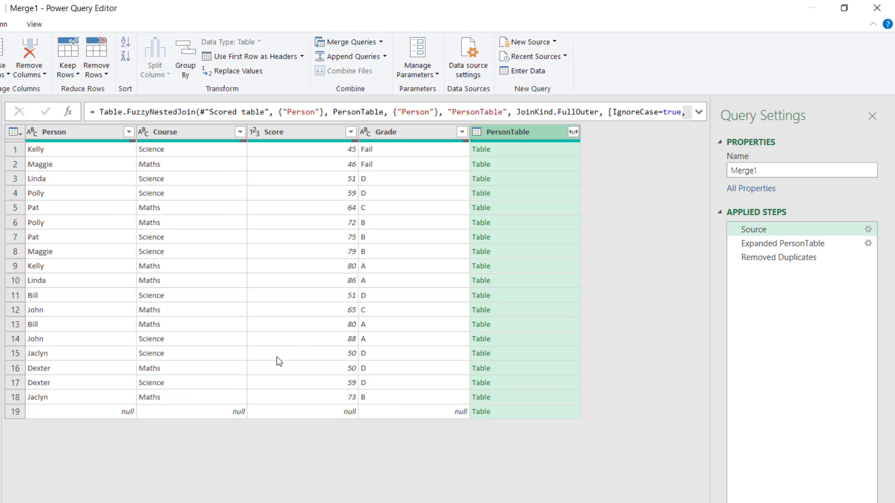
# Step: Review the deduplicated result: Bill now pairs with Billy, John with Jon; Jackie and Mr Dexter stay unmatched
pyautogui.click(791, 250)
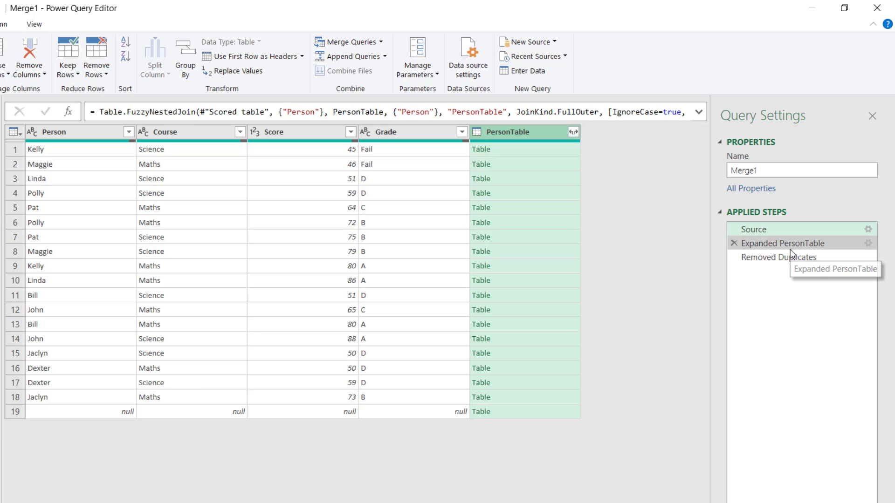
pyautogui.click(790, 255)
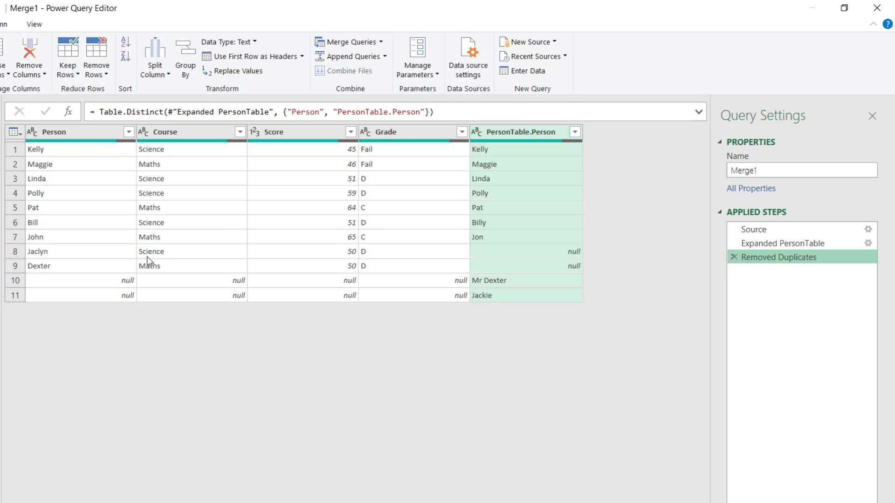
pyautogui.click(15, 252)
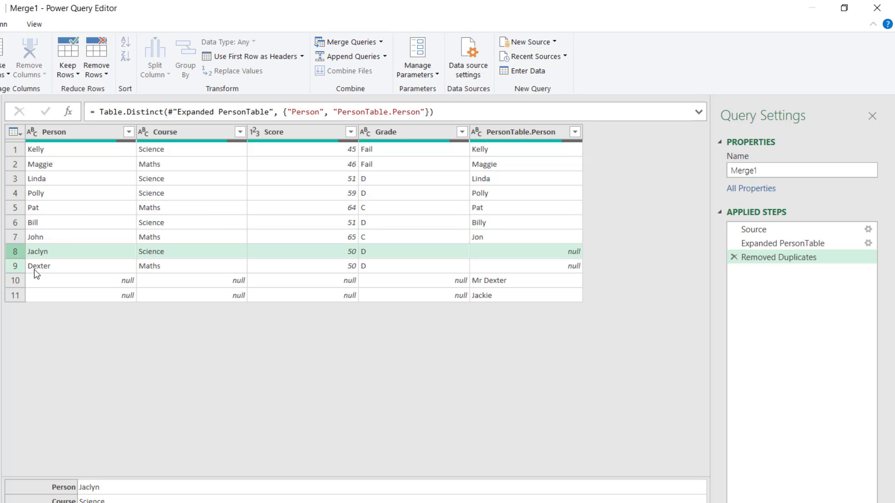
pyautogui.click(18, 298)
pyautogui.click(18, 267)
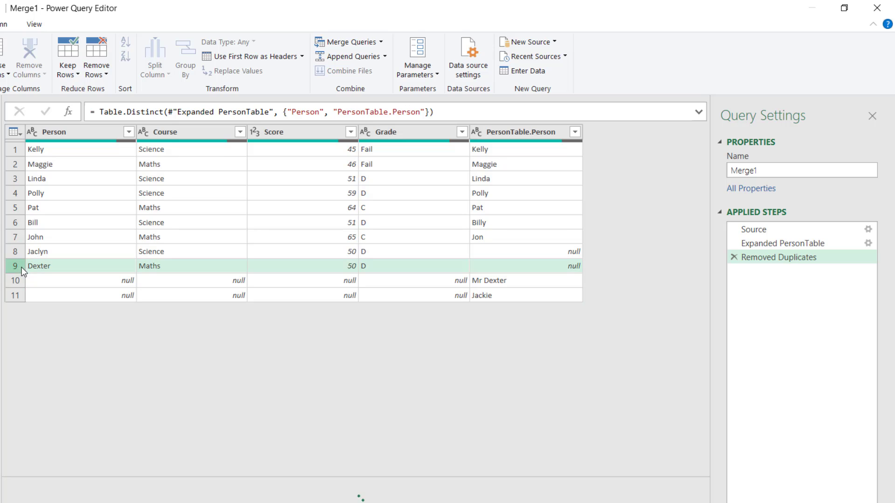
pyautogui.click(19, 282)
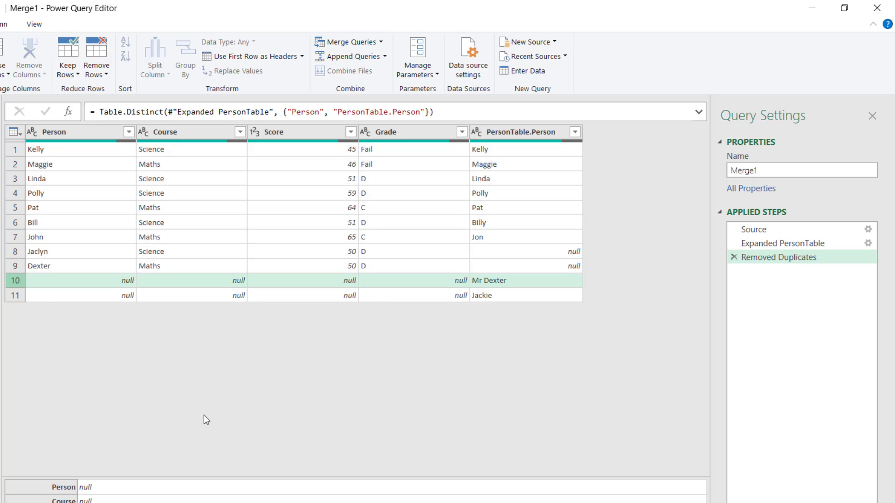
pyautogui.click(14, 223)
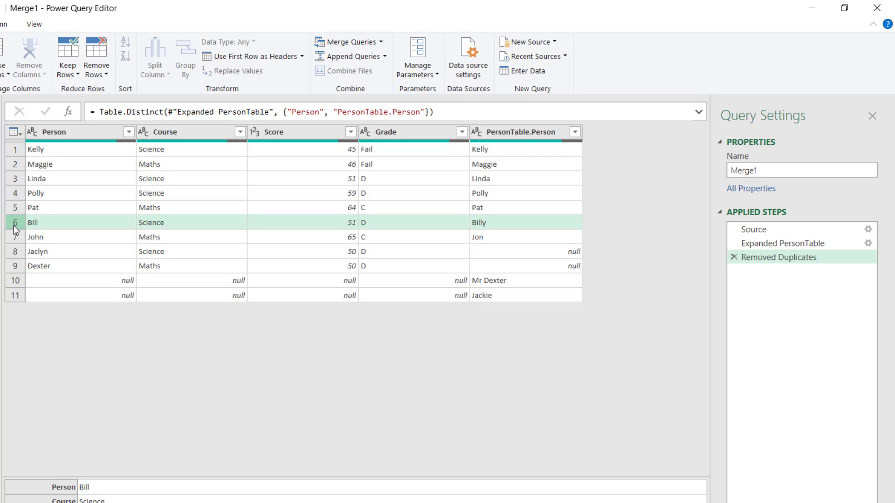
pyautogui.click(16, 237)
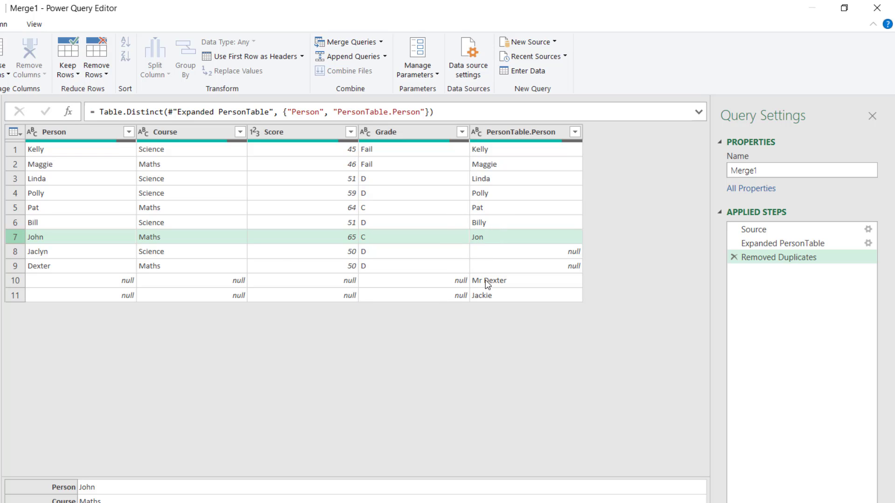
pyautogui.click(488, 296)
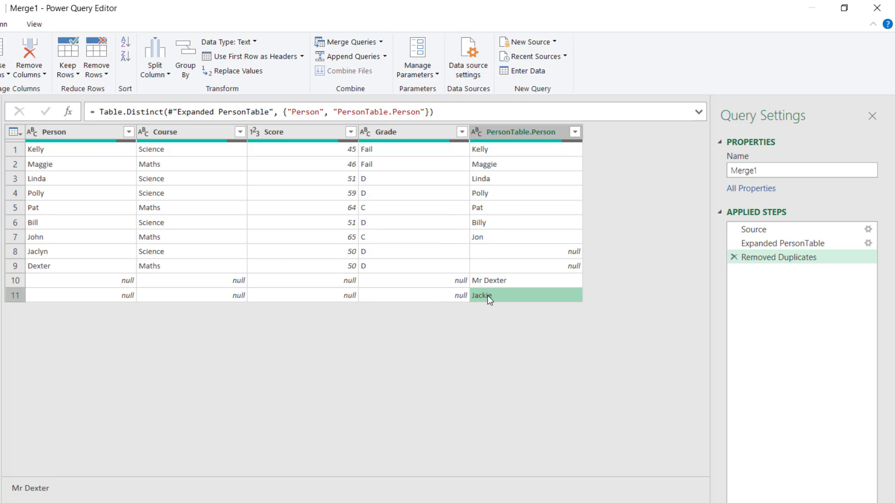
pyautogui.click(17, 281)
pyautogui.click(17, 296)
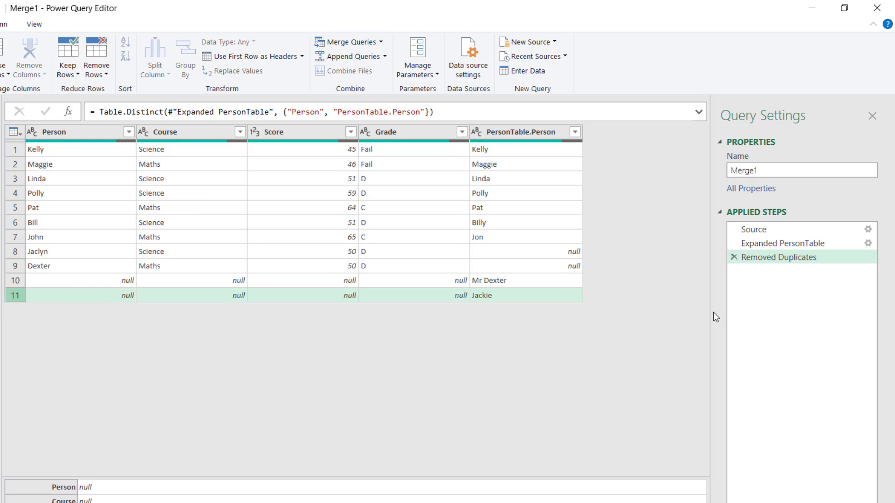
pyautogui.click(815, 230)
# Step: Set the fuzzy merge's similarity threshold to 0.5 in the Merge dialog's fuzzy options
pyautogui.click(868, 230)
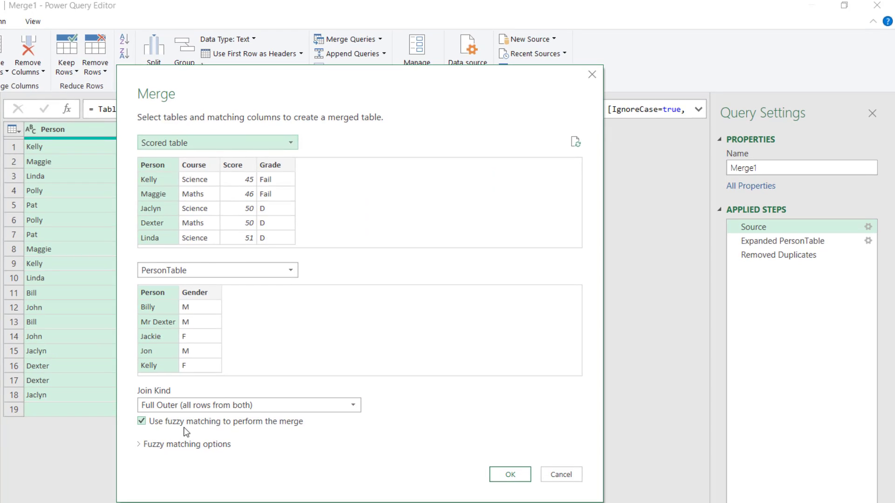
pyautogui.click(178, 444)
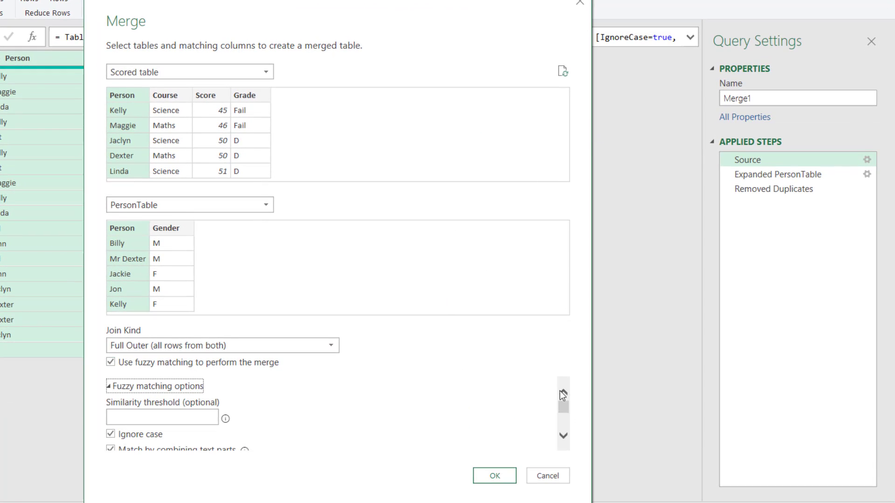
pyautogui.moveTo(563, 406); pyautogui.dragTo(555, 408)
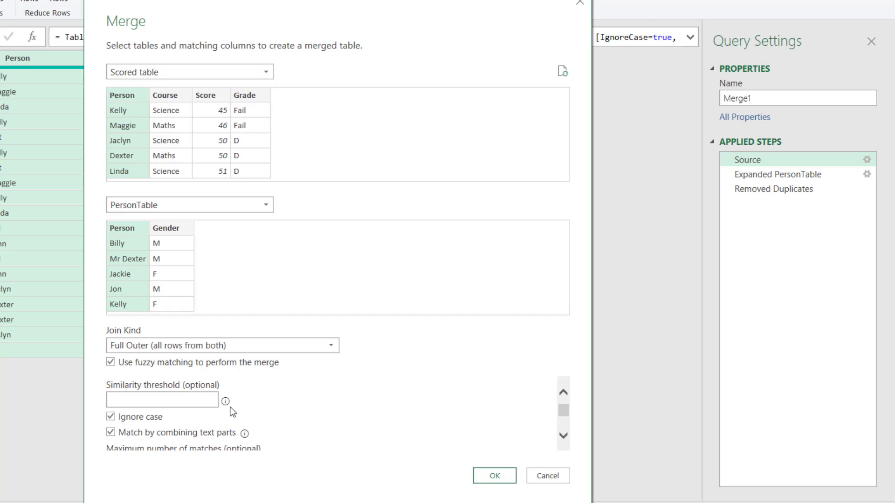
pyautogui.moveTo(230, 402)
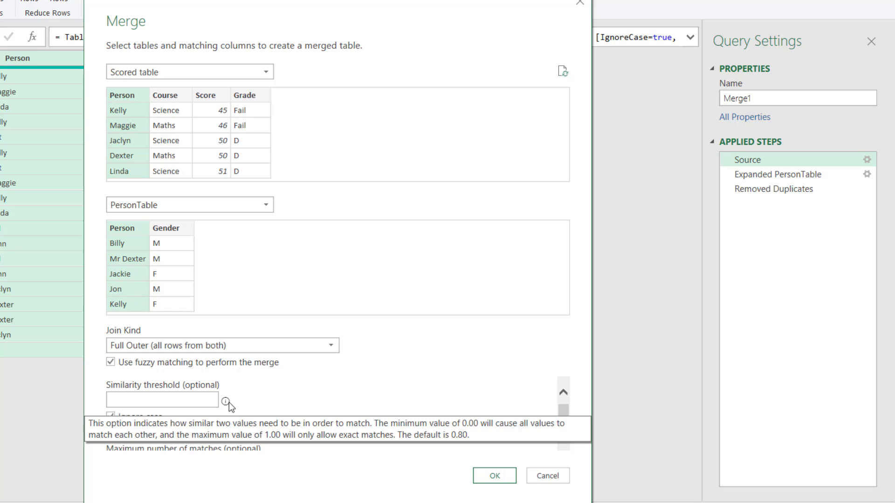
pyautogui.click(224, 397)
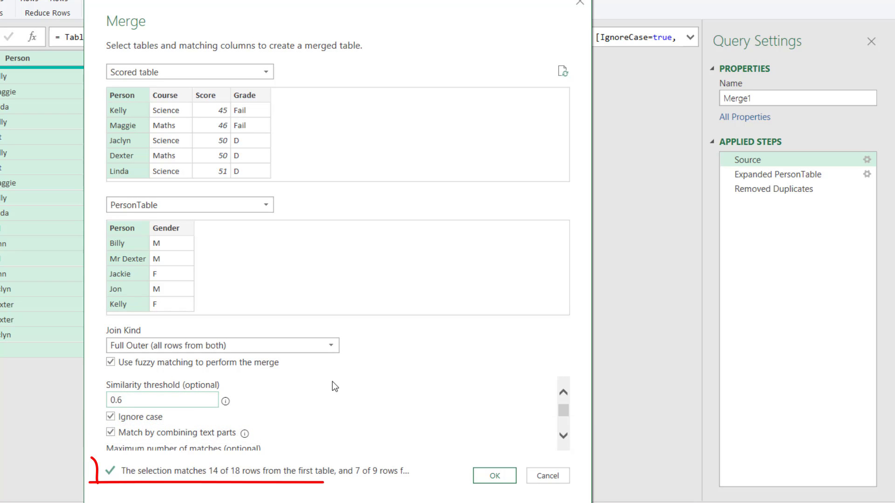
pyautogui.click(470, 349)
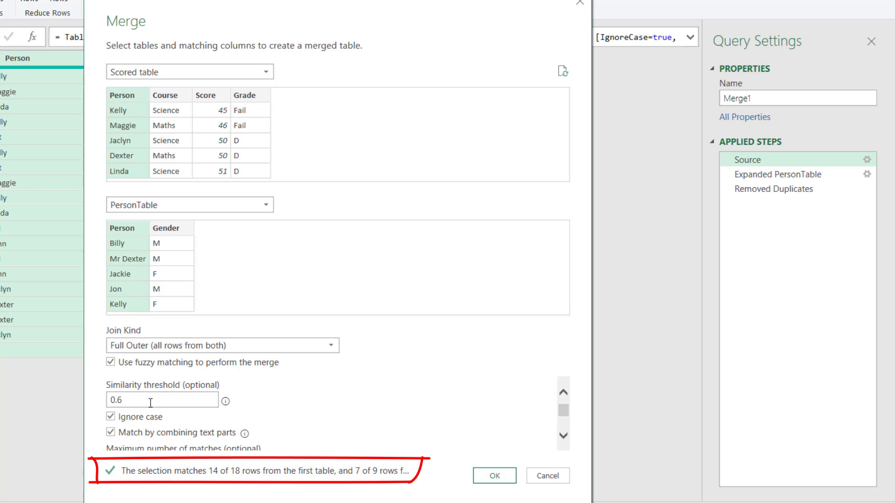
pyautogui.click(129, 403)
pyautogui.write('0.4')
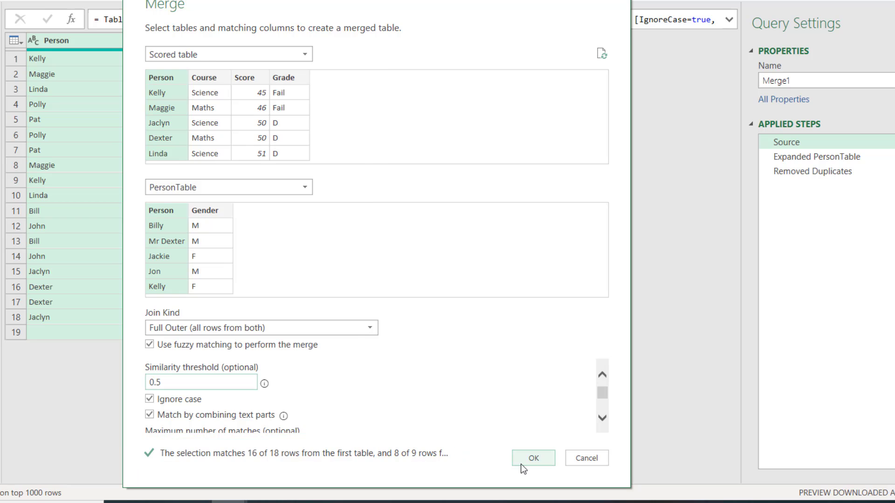
pyautogui.click(521, 464)
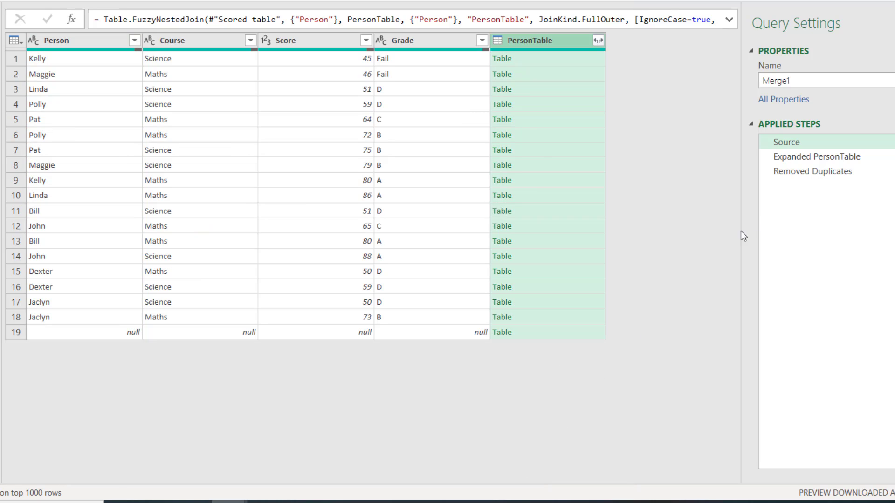
# Step: Check the Removed Duplicates result: Dexter now matches Mr Dexter, while Jaclyn and Jackie stay unmatched
pyautogui.click(807, 175)
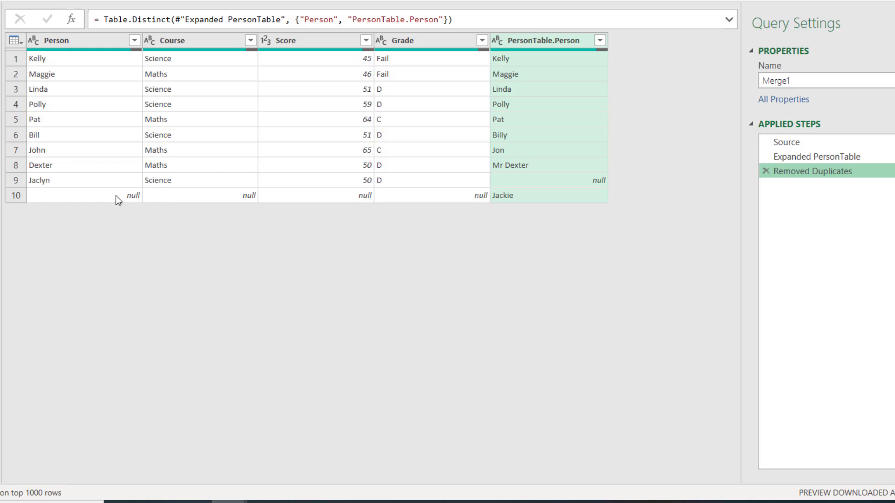
pyautogui.click(21, 166)
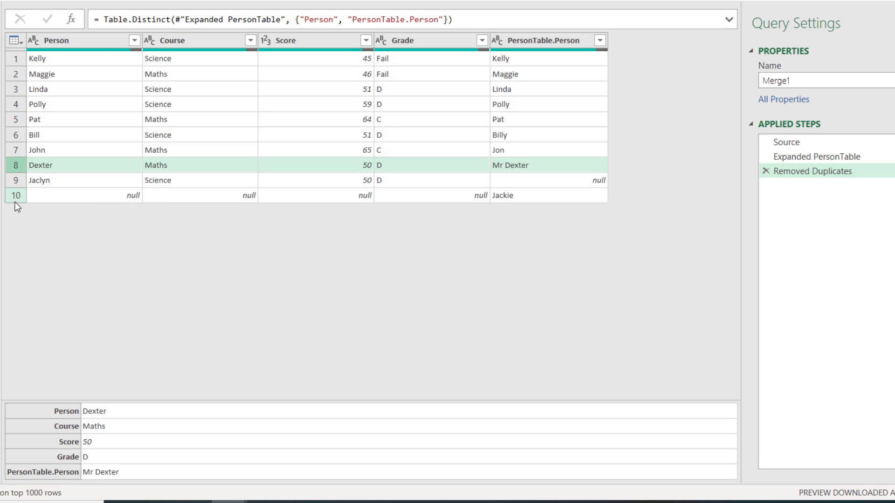
pyautogui.click(13, 184)
pyautogui.click(13, 197)
pyautogui.click(14, 185)
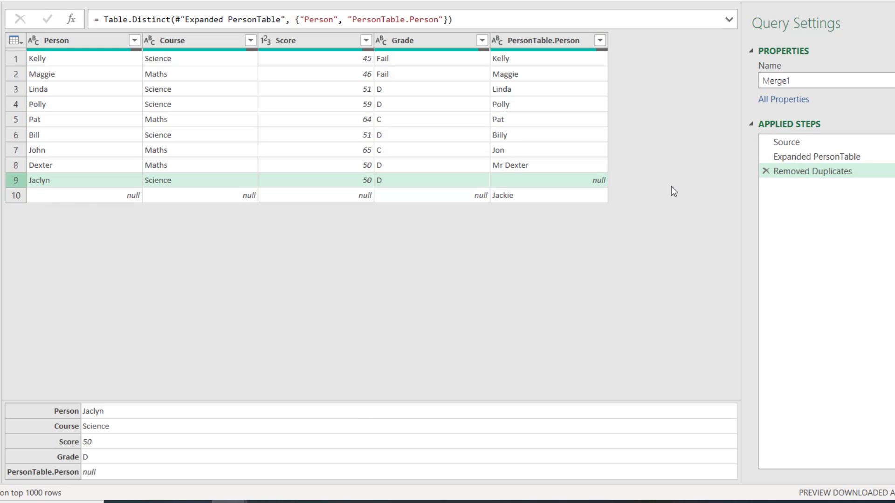
# Step: Try a 0.1 similarity threshold in Merge1's fuzzy options, view Transformation table, then close the dialog
pyautogui.click(783, 142)
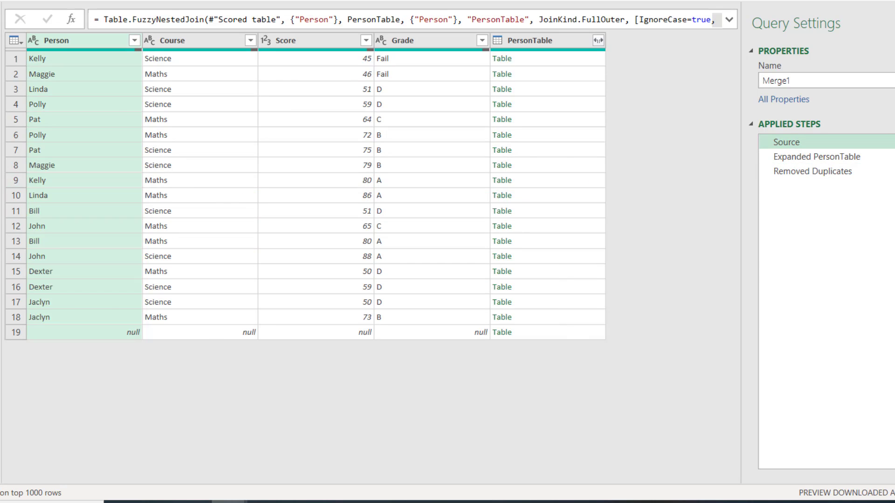
pyautogui.click(889, 143)
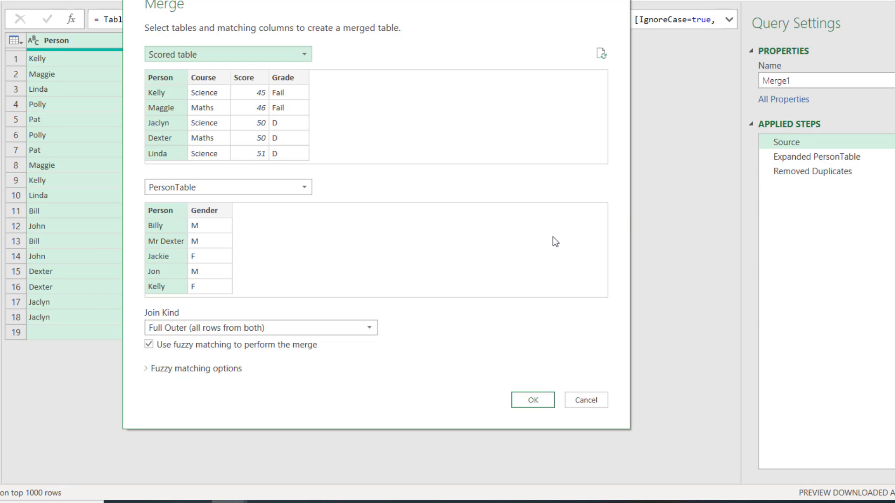
pyautogui.click(203, 370)
pyautogui.click(194, 404)
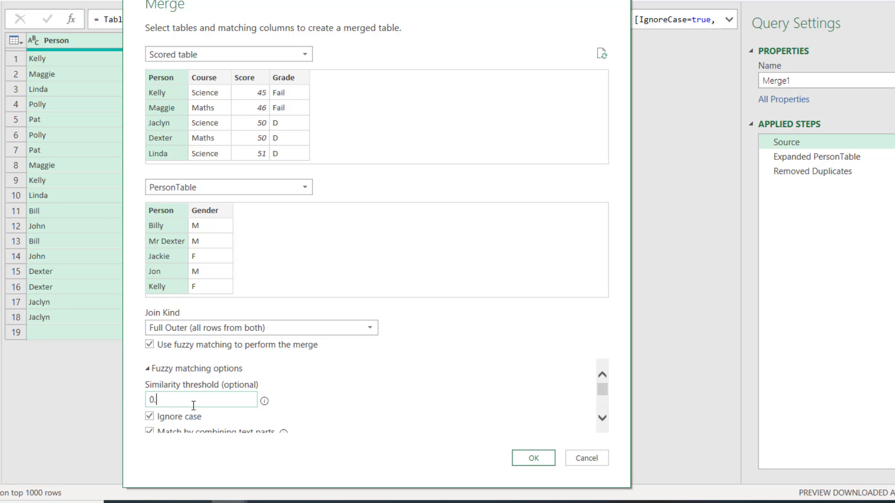
pyautogui.write('1')
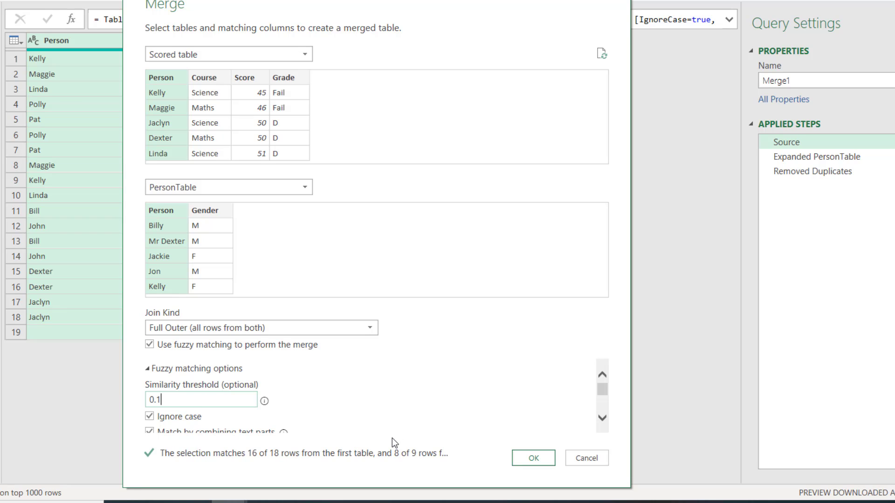
pyautogui.scroll(-3, 317, 387)
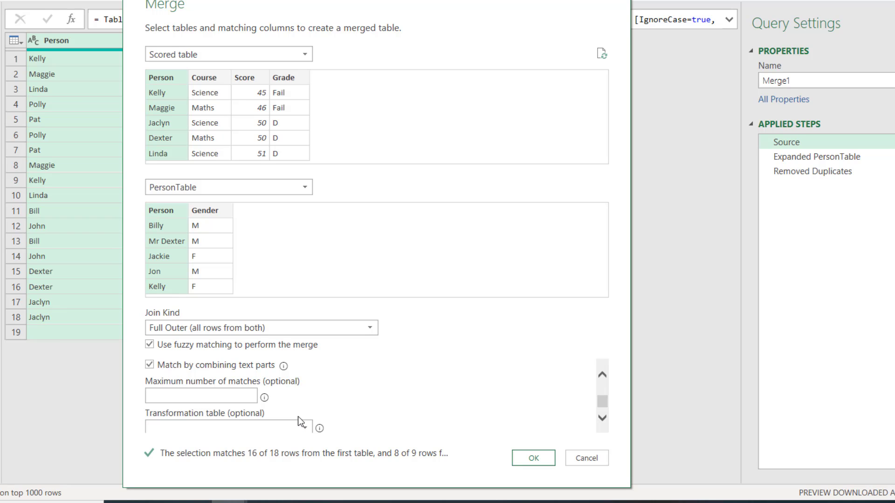
pyautogui.click(584, 463)
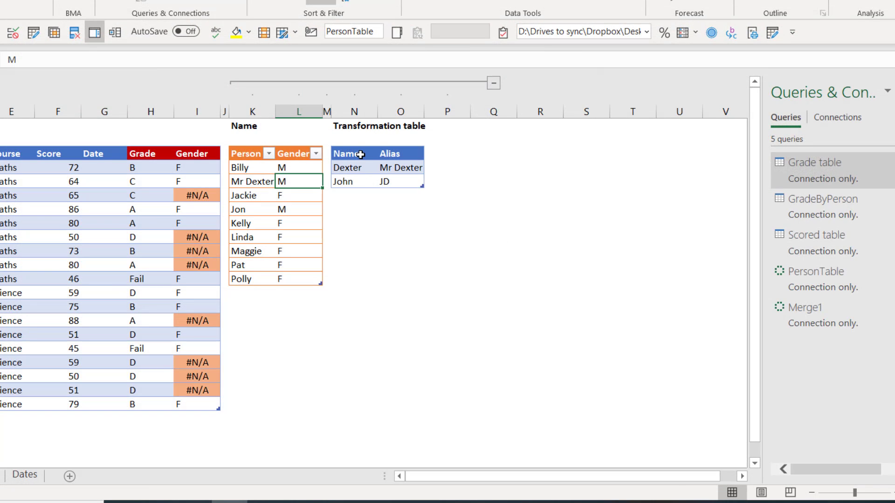
# Step: Add a row mapping Jackie to the alias Jaclyn in the transformation table
pyautogui.moveTo(359, 156); pyautogui.dragTo(396, 183)
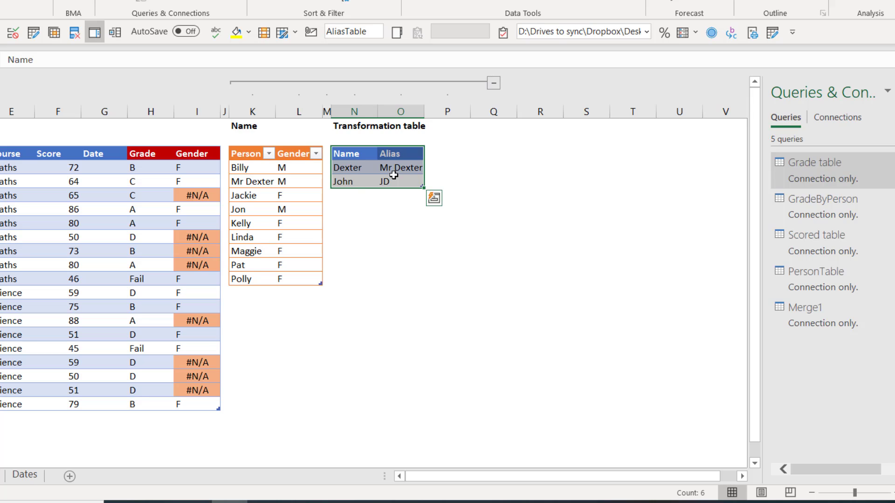
pyautogui.click(362, 193)
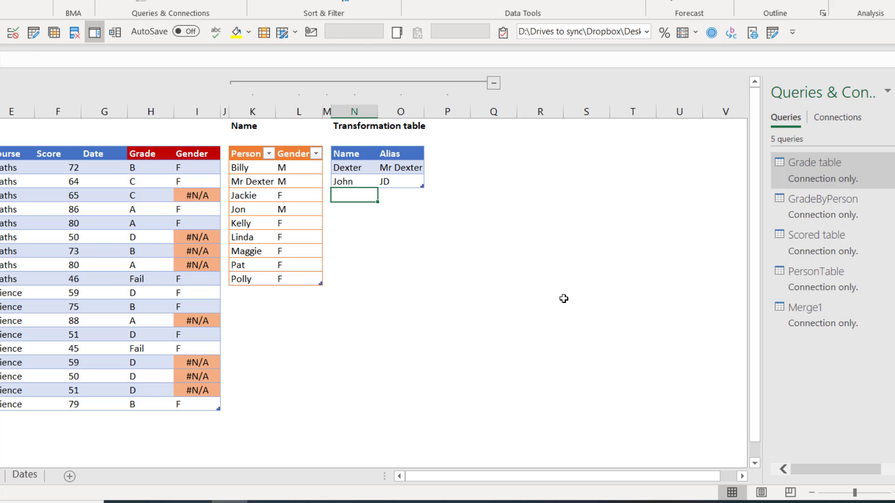
pyautogui.write('Jackie')
pyautogui.press('Tab')
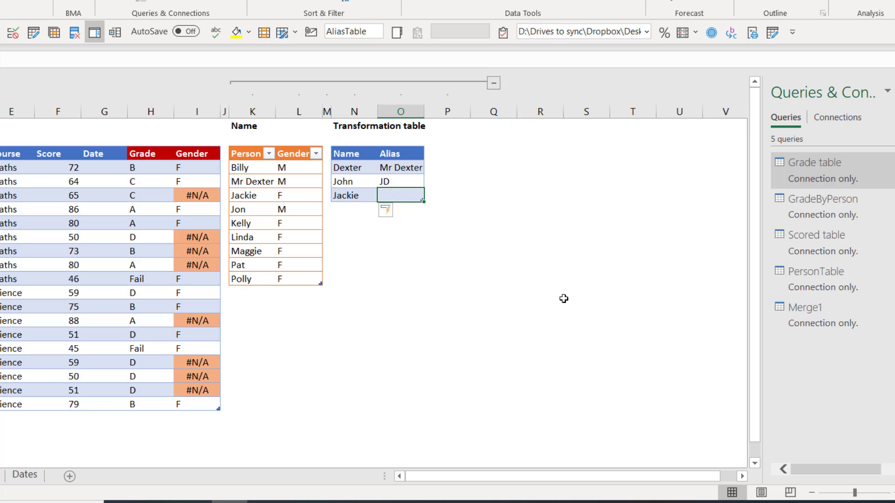
pyautogui.write('Jaclyn')
pyautogui.press('Return')
# Step: Select the whole Name/Alias table, N1:O4
pyautogui.press('Up')
pyautogui.press('Up')
pyautogui.press('Up')
pyautogui.press('Up')
pyautogui.press('Left')
pyautogui.hotkey('ctrl', 'shift', 'Down')
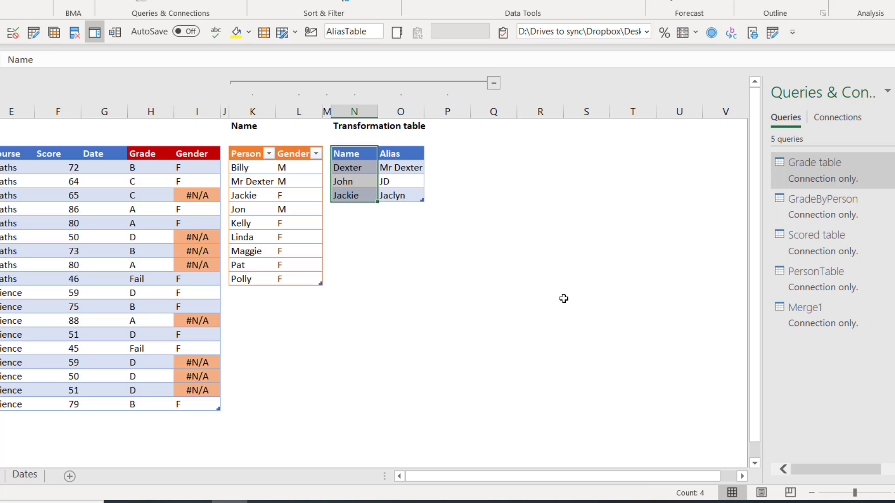
pyautogui.hotkey('ctrl', 'shift', 'Right')
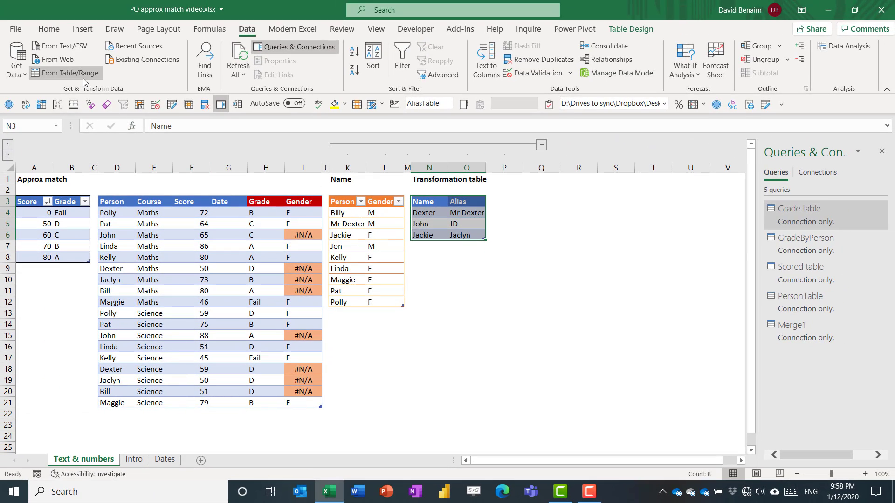
# Step: Load the alias table into Power Query and go to Merge1's Source step
pyautogui.click(83, 78)
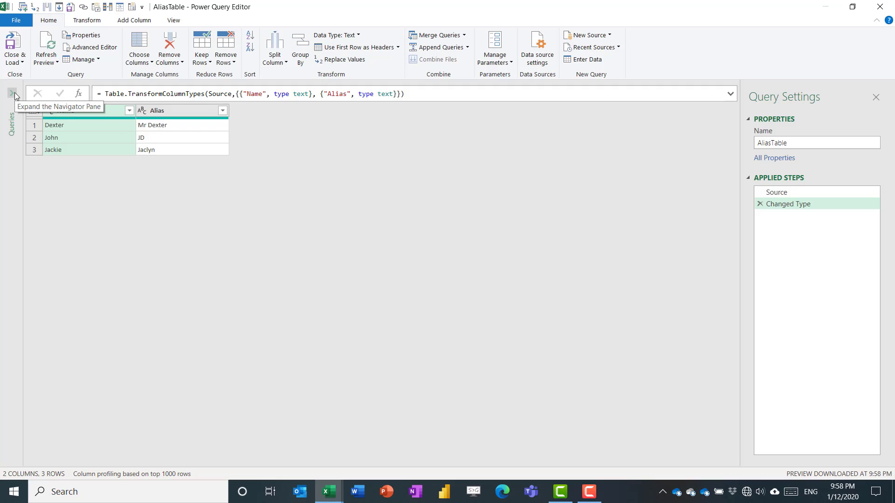
pyautogui.click(12, 93)
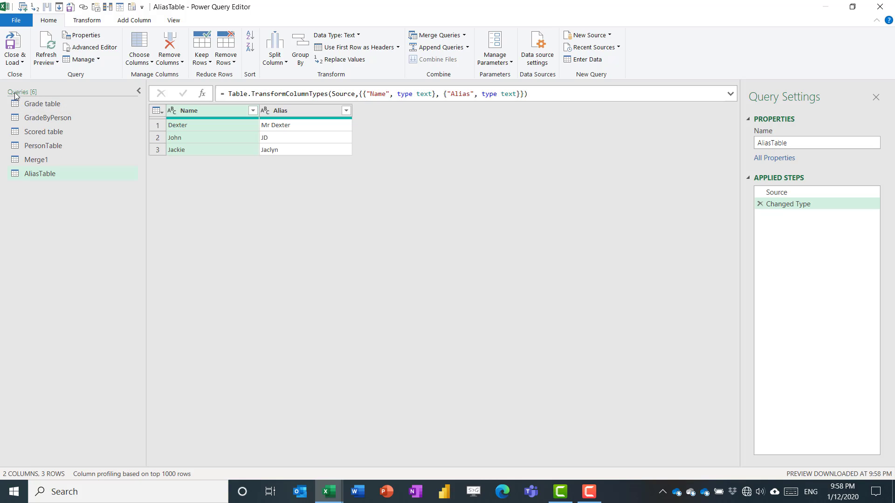
pyautogui.click(55, 161)
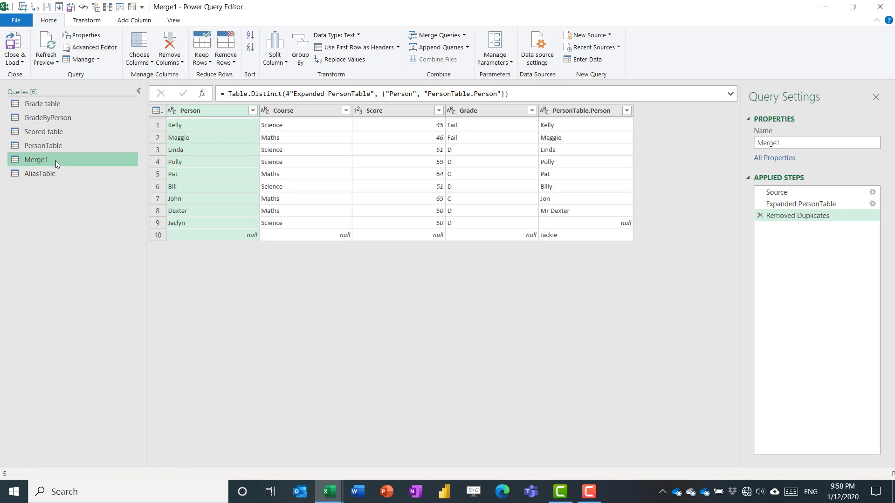
pyautogui.click(821, 193)
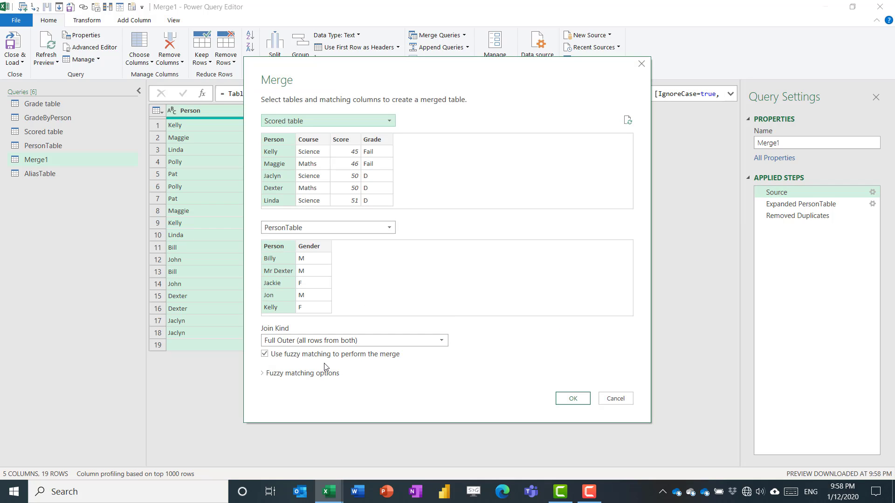
# Step: Set AliasTable as Merge1's fuzzy transformation table, then view the AliasTable query
pyautogui.click(325, 375)
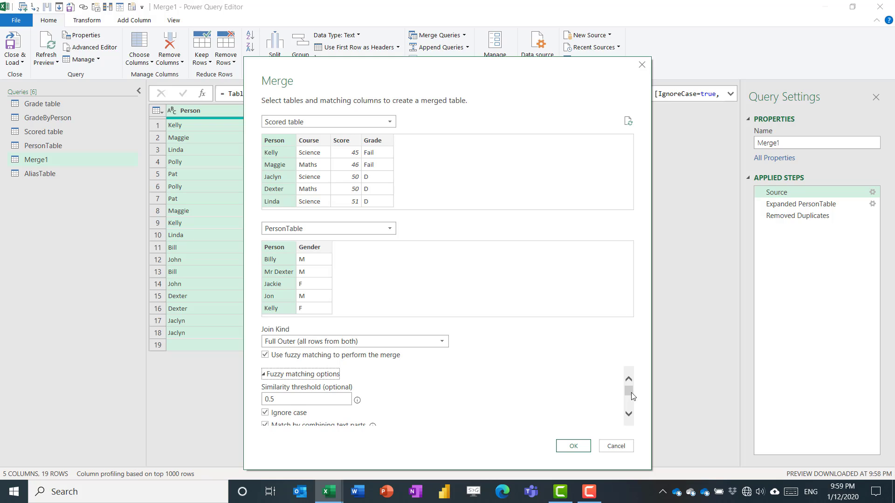
pyautogui.moveTo(629, 393); pyautogui.dragTo(630, 404)
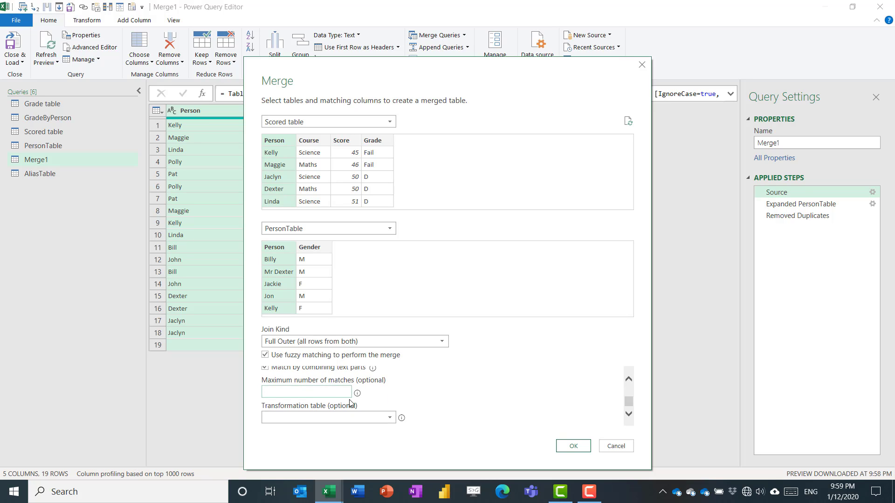
pyautogui.click(391, 423)
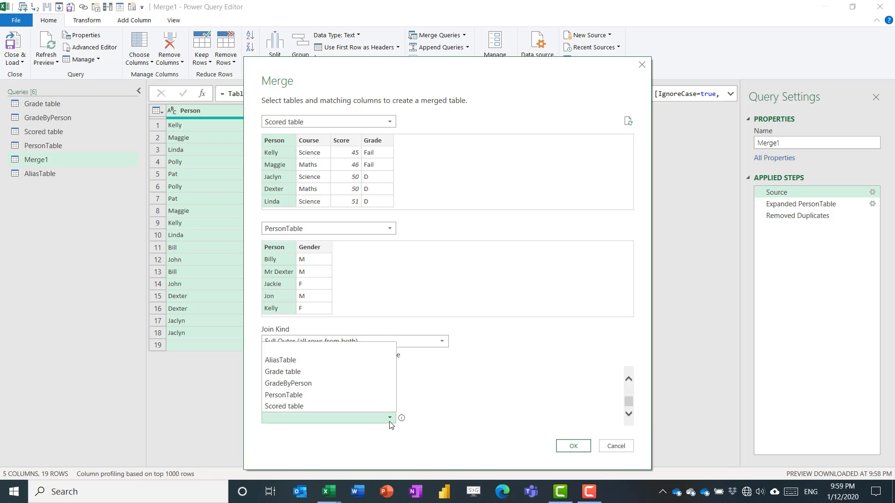
pyautogui.click(289, 363)
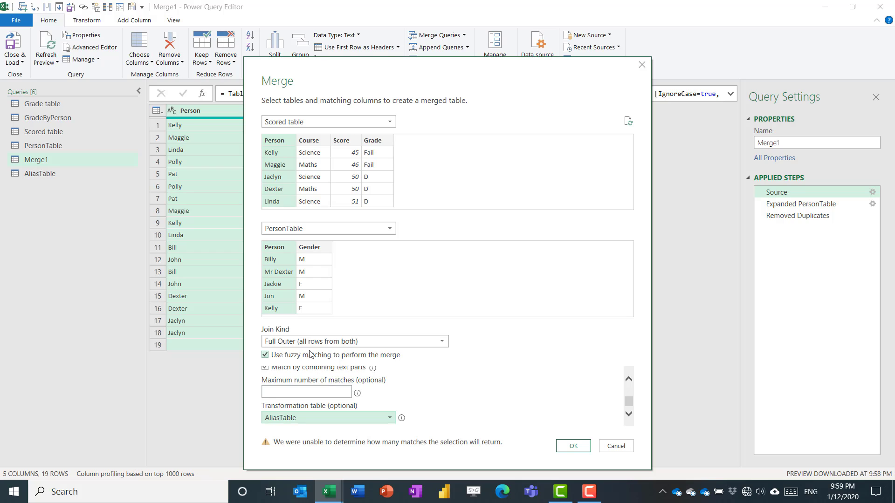
pyautogui.scroll(3, 343, 383)
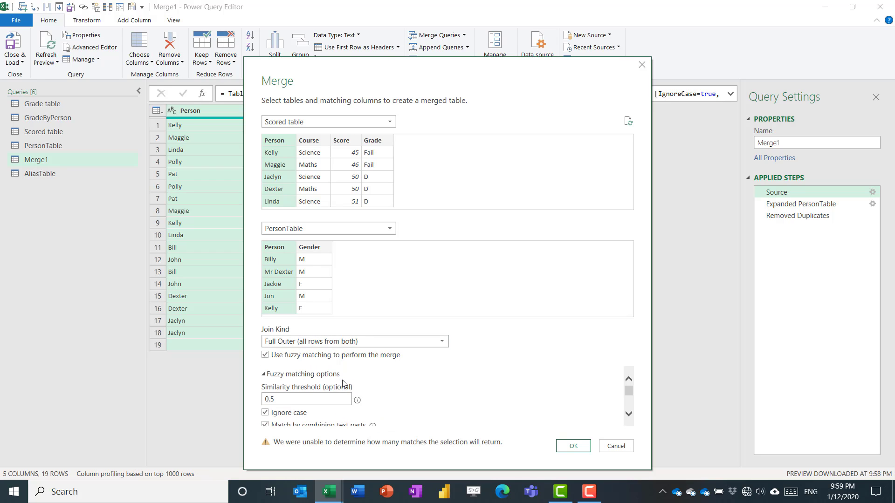
pyautogui.click(573, 446)
pyautogui.click(48, 175)
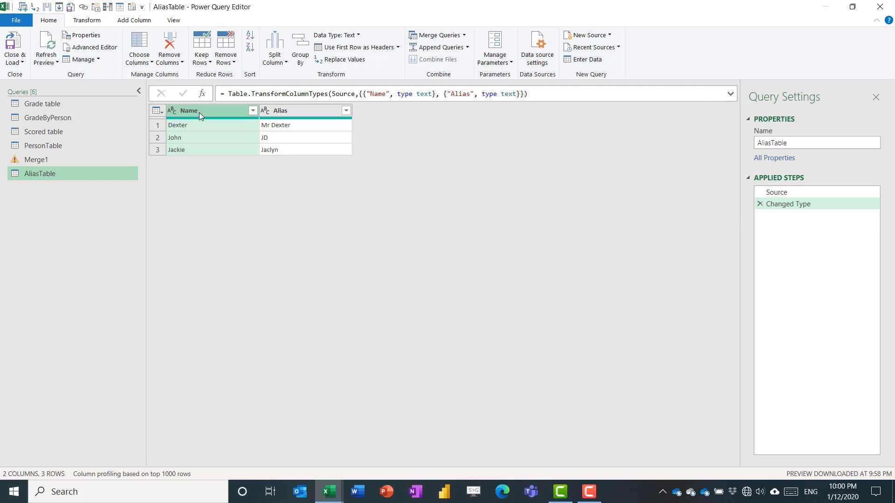
# Step: Rename AliasTable's Name column to From and its Alias column to To
pyautogui.doubleClick(200, 113)
pyautogui.write('From')
pyautogui.press('Return')
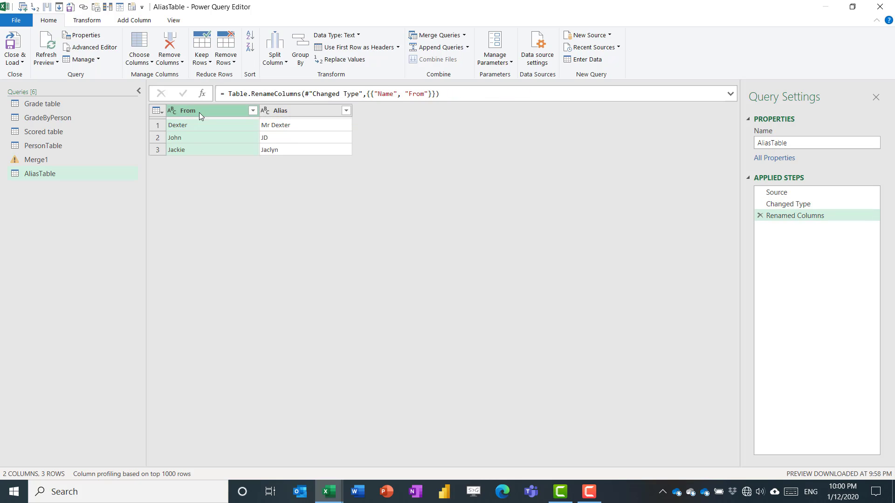
pyautogui.doubleClick(286, 111)
pyautogui.write('To')
pyautogui.press('Return')
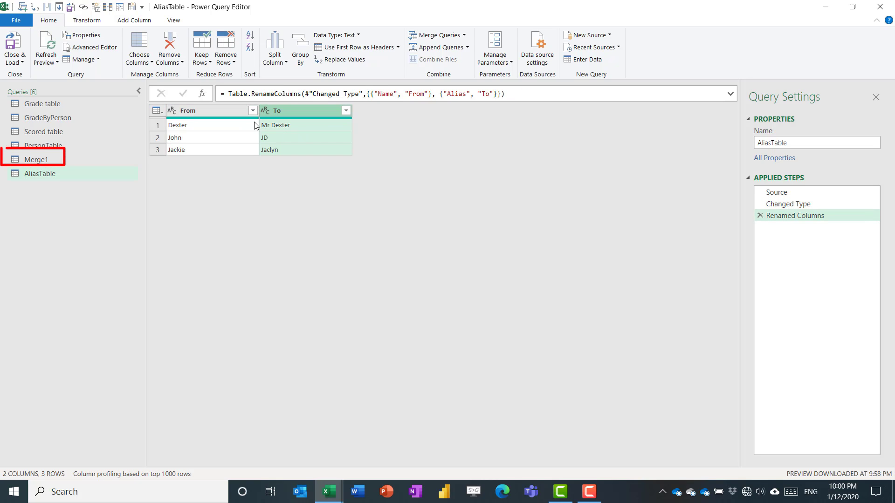
# Step: Check Merge1's matched records for Dexter, Jaclyn and John, then view the Source step
pyautogui.click(73, 158)
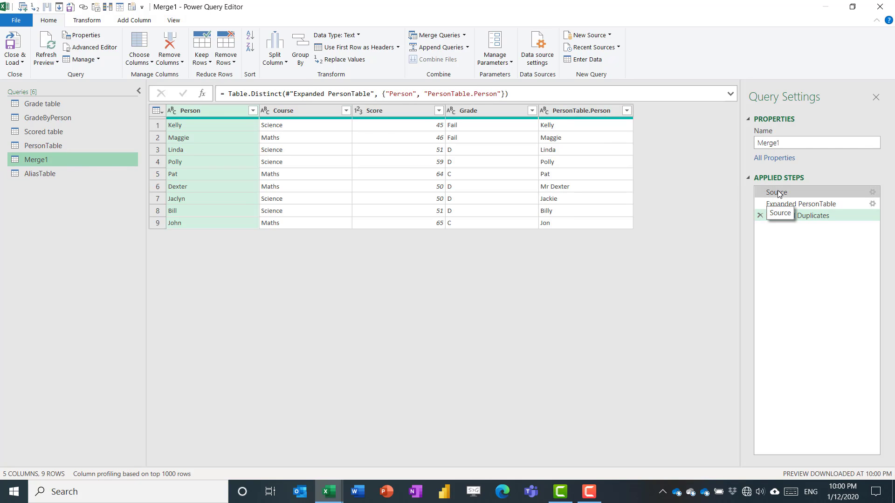
pyautogui.click(158, 188)
pyautogui.click(160, 200)
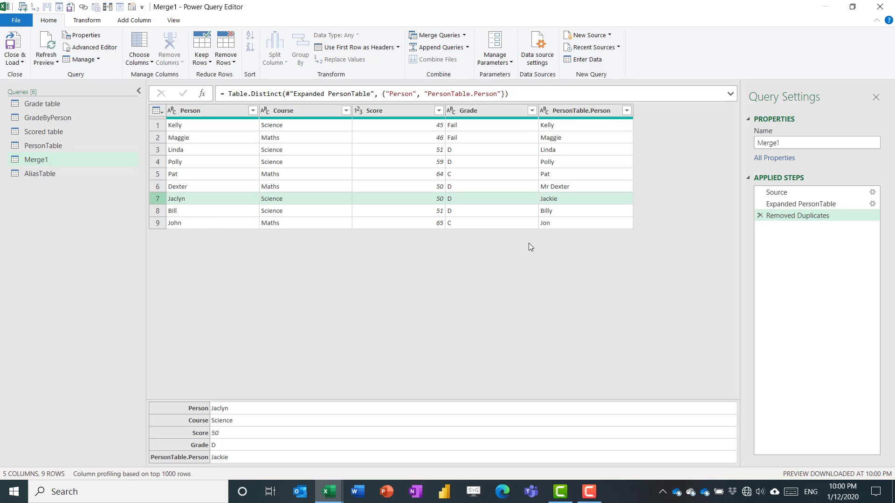
pyautogui.click(159, 224)
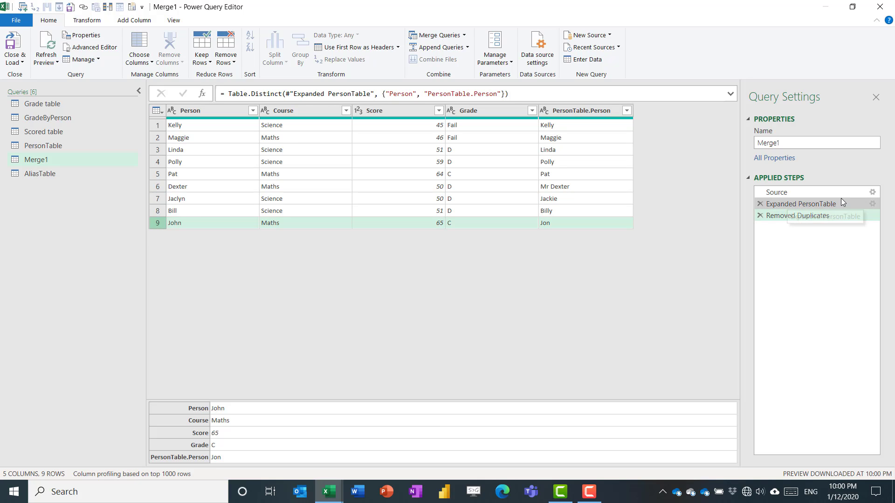
pyautogui.click(870, 192)
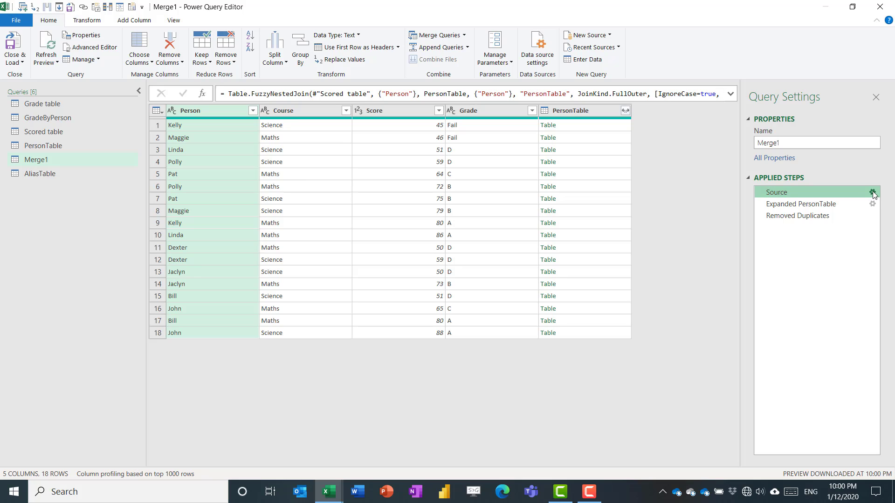
# Step: Change Merge1's fuzzy similarity threshold to 0.8 and apply it
pyautogui.click(872, 192)
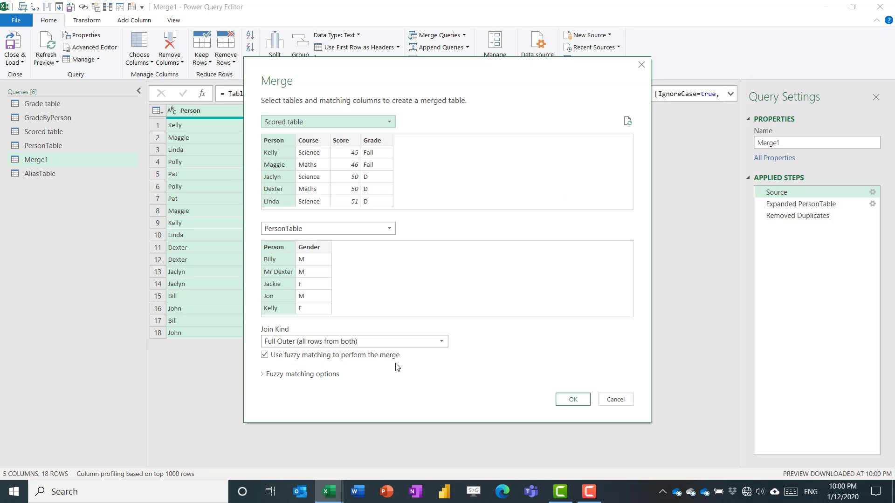
pyautogui.click(314, 374)
pyautogui.click(275, 400)
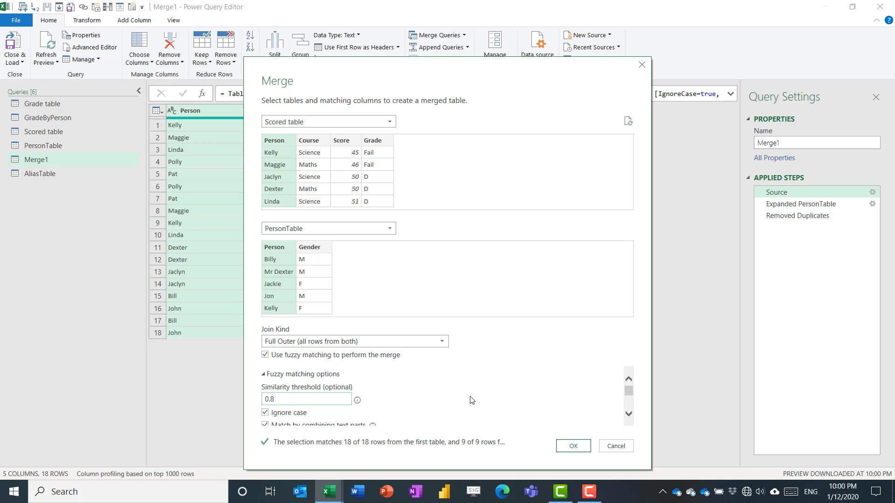
pyautogui.click(560, 450)
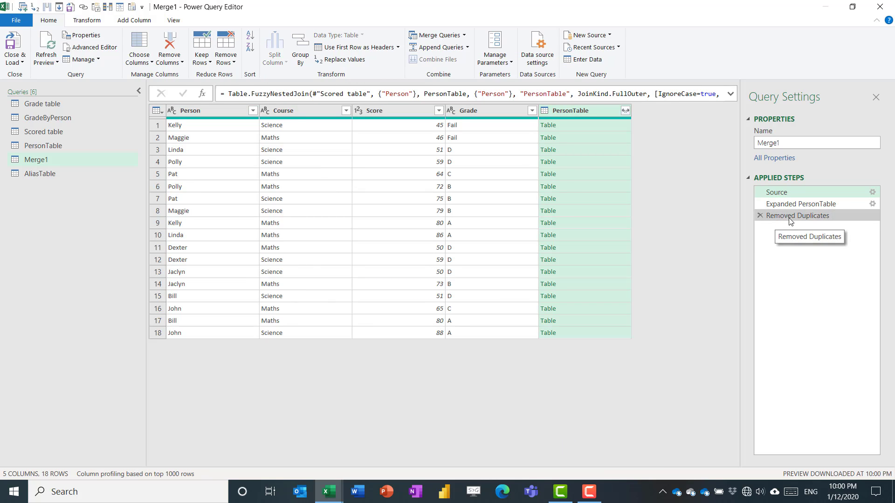
# Step: Check the deduplicated result, then reopen the merge settings to review the fuzzy options
pyautogui.click(791, 218)
pyautogui.click(774, 191)
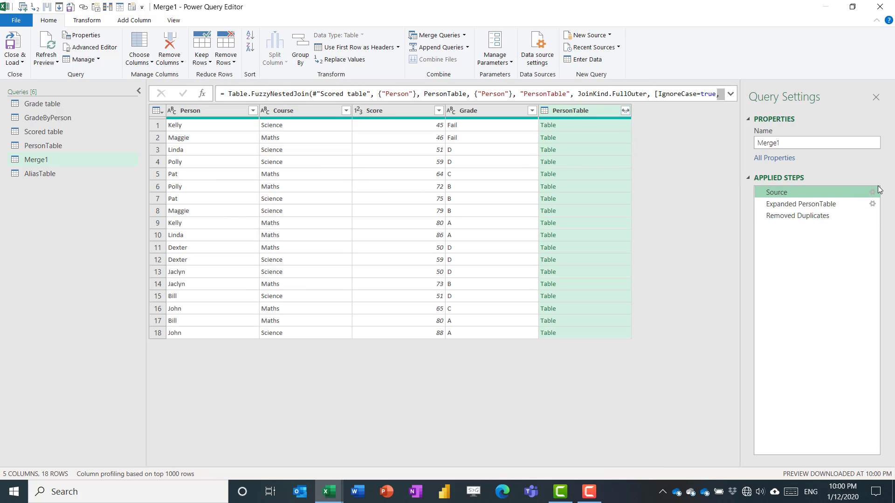
pyautogui.click(873, 192)
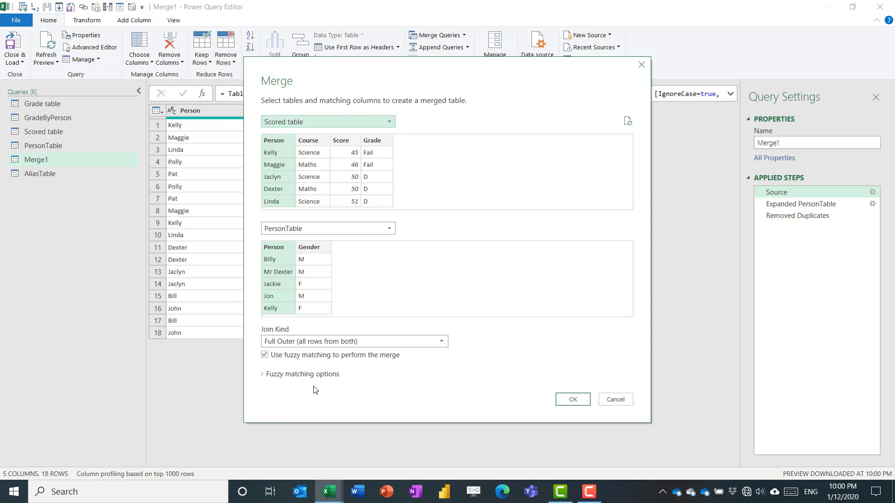
pyautogui.click(295, 375)
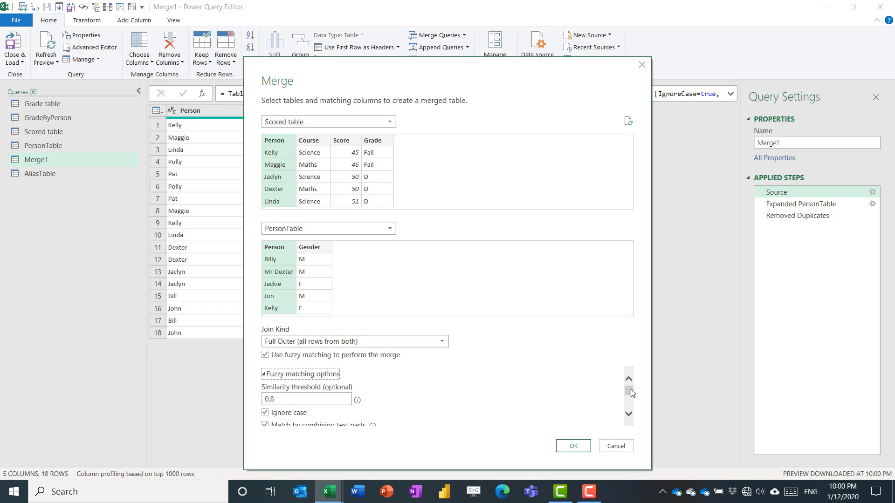
pyautogui.moveTo(631, 393); pyautogui.dragTo(631, 401)
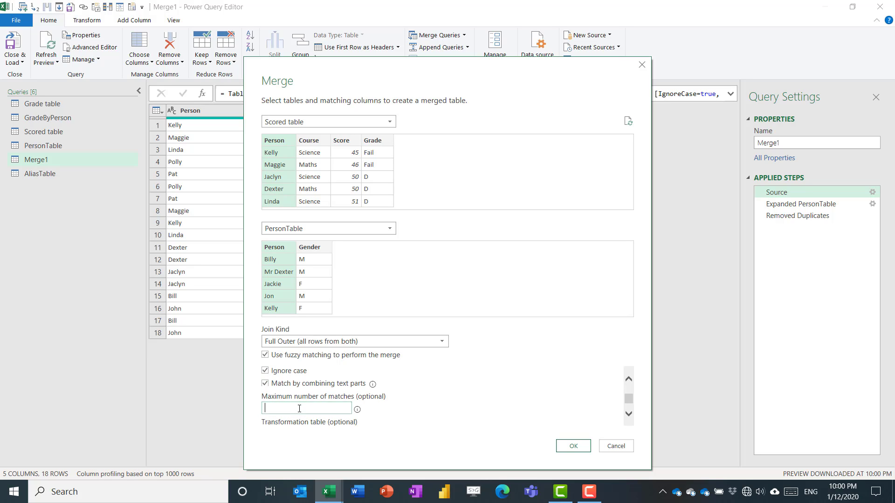
pyautogui.scroll(-1, 482, 414)
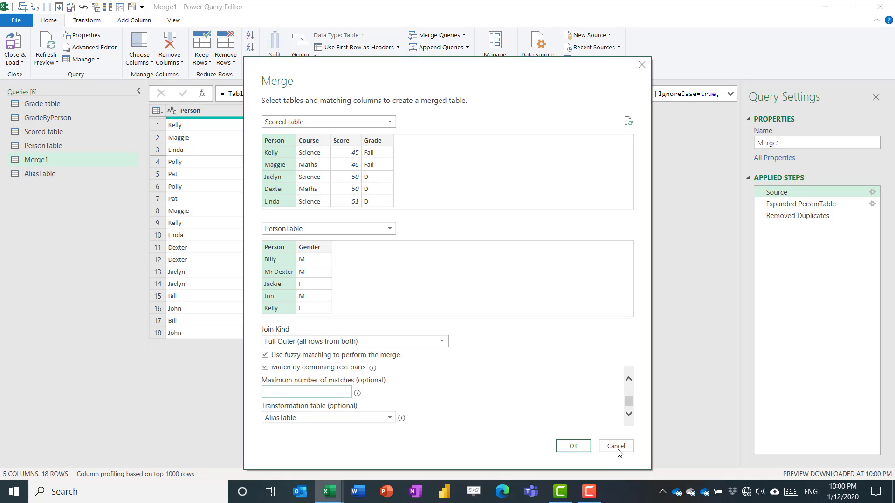